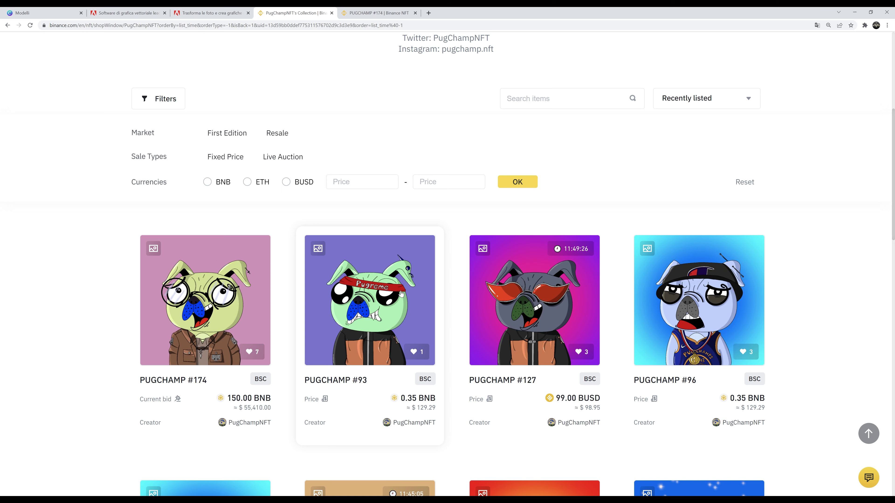
Examine the PugChampNFT collection on Binance NFT and the artwork, auction details and image dimensions of PUGCHAMP #174.
scroll(396, 168, up, 8)
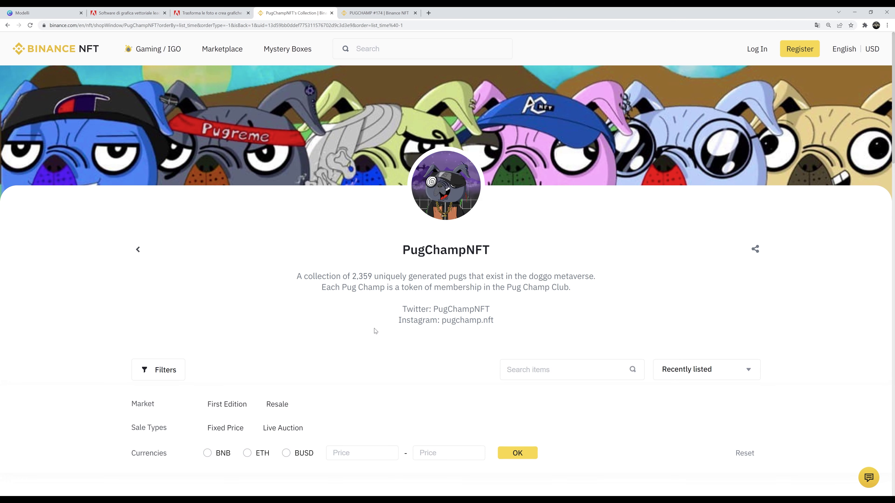
scroll(377, 326, down, 5)
scroll(376, 324, down, 3)
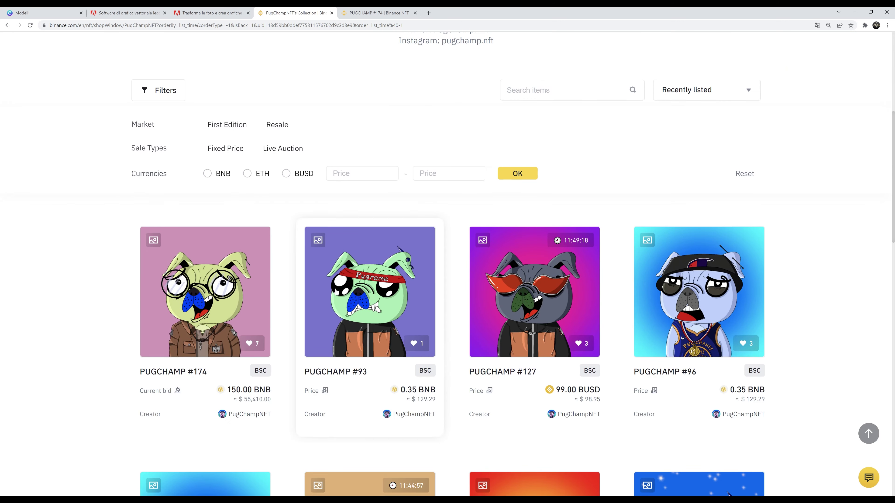
key(ctrl+Tab)
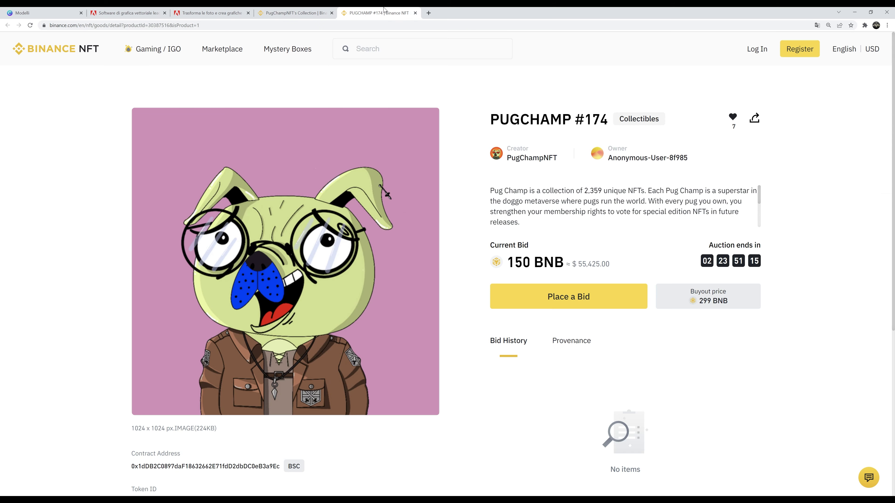
scroll(379, 313, down, 2)
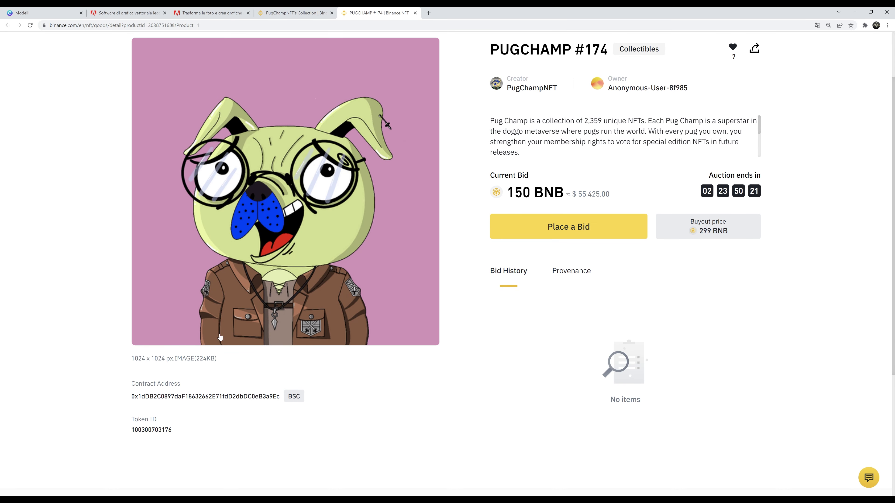
scroll(282, 338, up, 2)
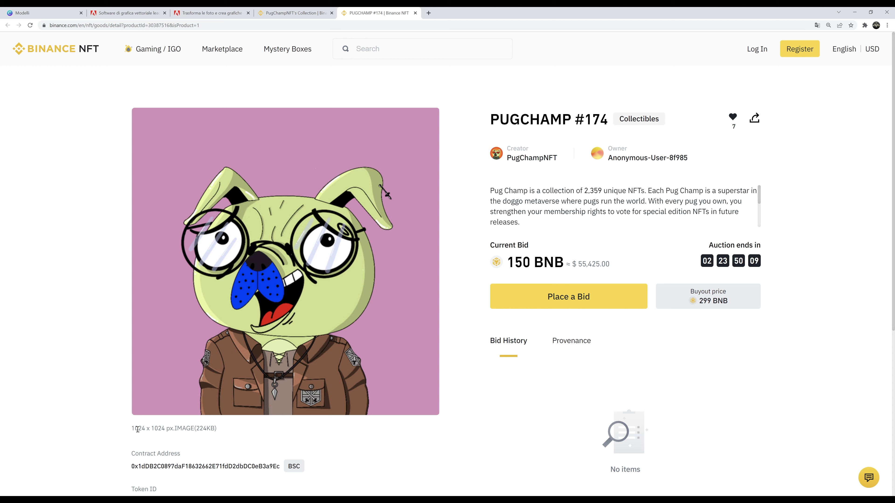
drag(131, 428, 174, 428)
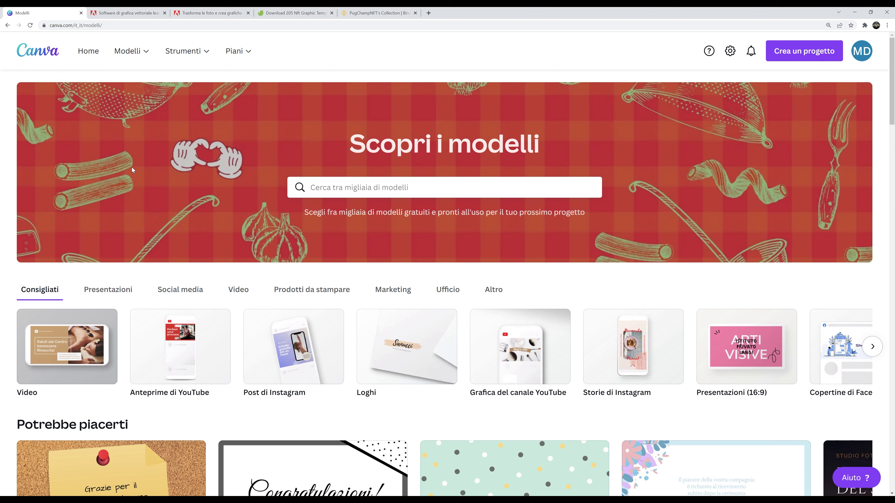
Review the Adobe Illustrator and Photoshop product pages, and filter Envato Elements' nft graphic templates by Adobe Illustrator support.
click(140, 15)
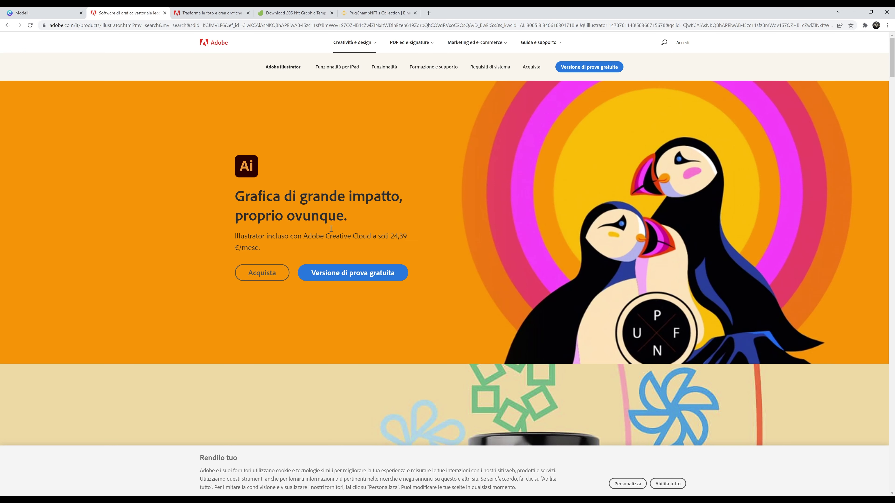
click(212, 13)
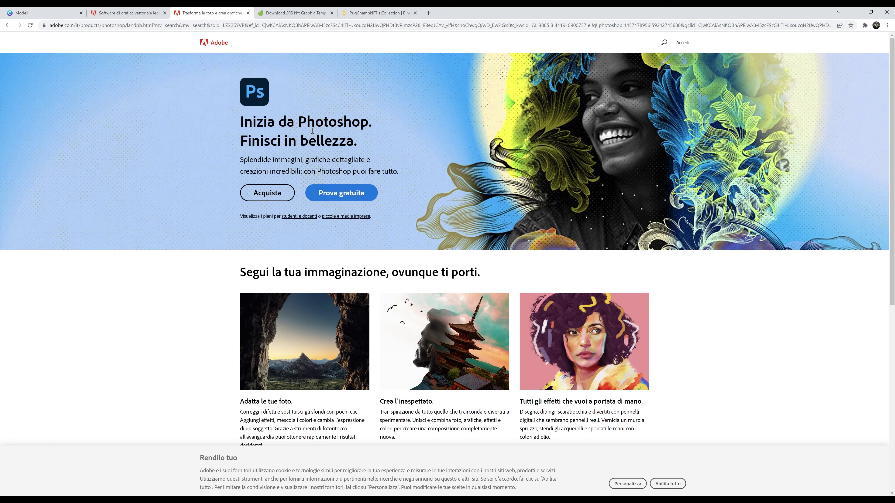
click(303, 12)
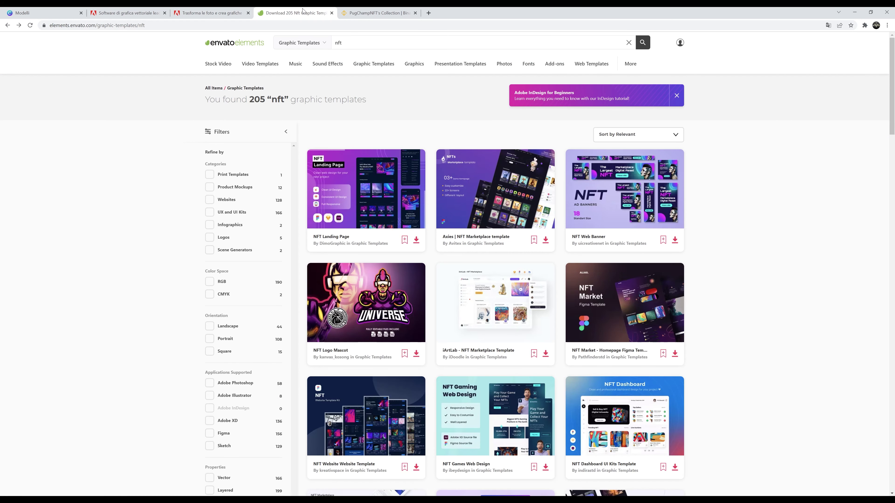
click(302, 49)
click(210, 397)
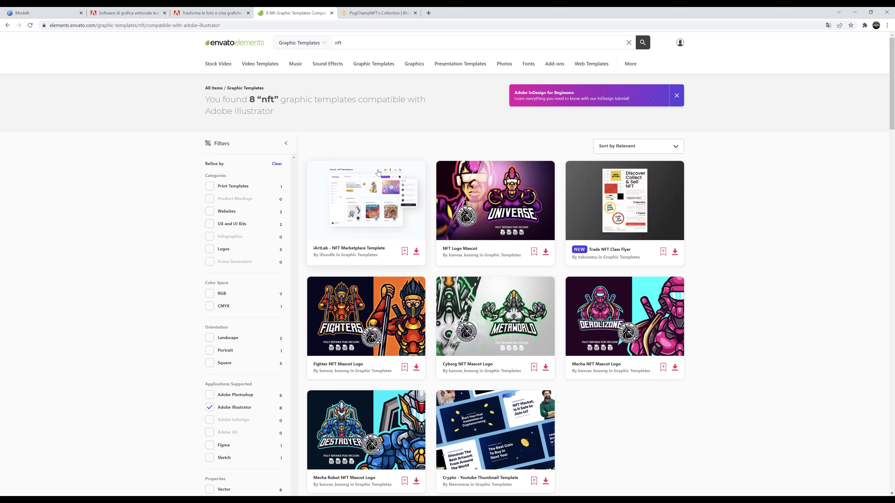
Switch to Canva and open the list of formats for creating a new project.
click(53, 13)
mouse_move(127, 51)
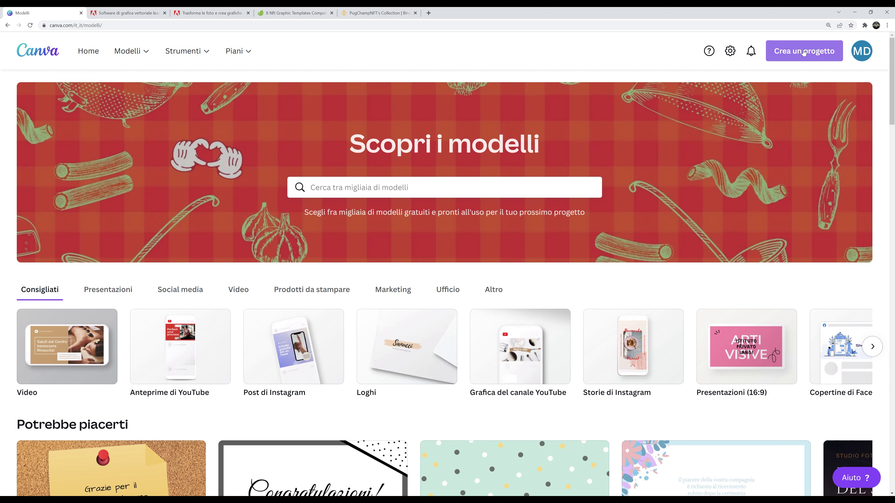
click(804, 52)
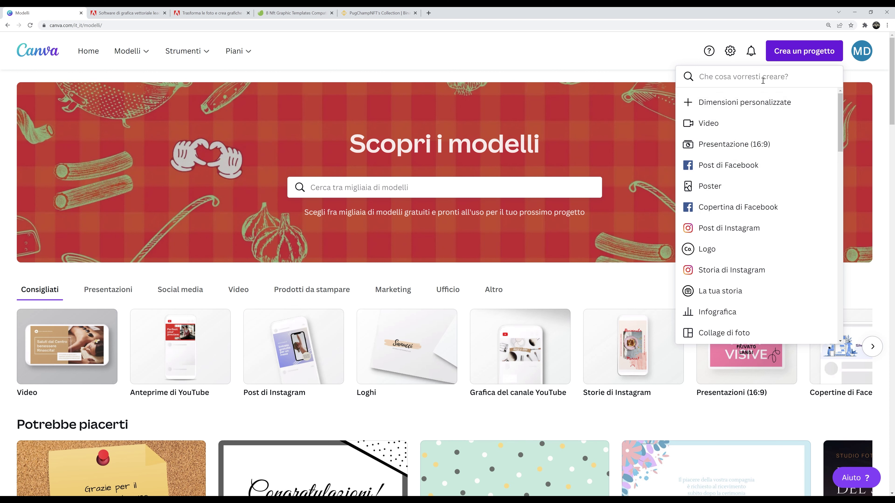
Search the new project formats for "facebook" and clear the search.
text(fa)
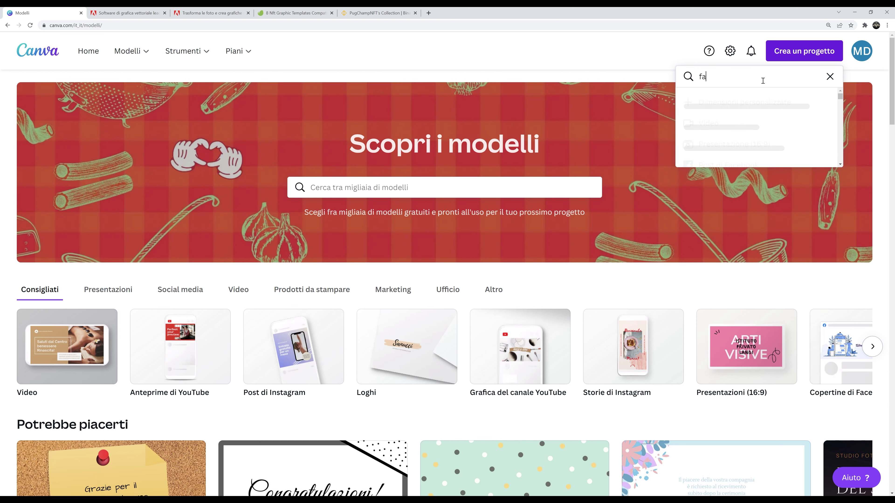
text(cebook)
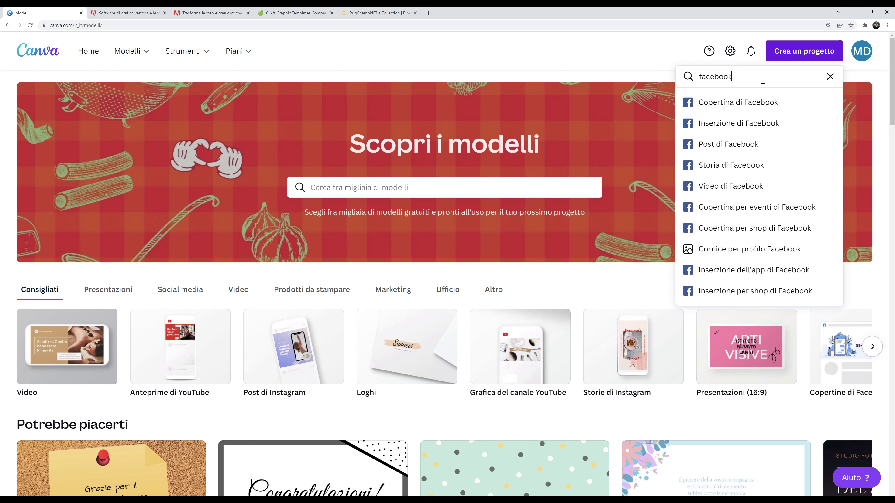
key(BackSpace)
key(BackSpace)
key(BackSpace)
key(BackSpace)
key(BackSpace)
key(BackSpace)
key(BackSpace)
key(BackSpace)
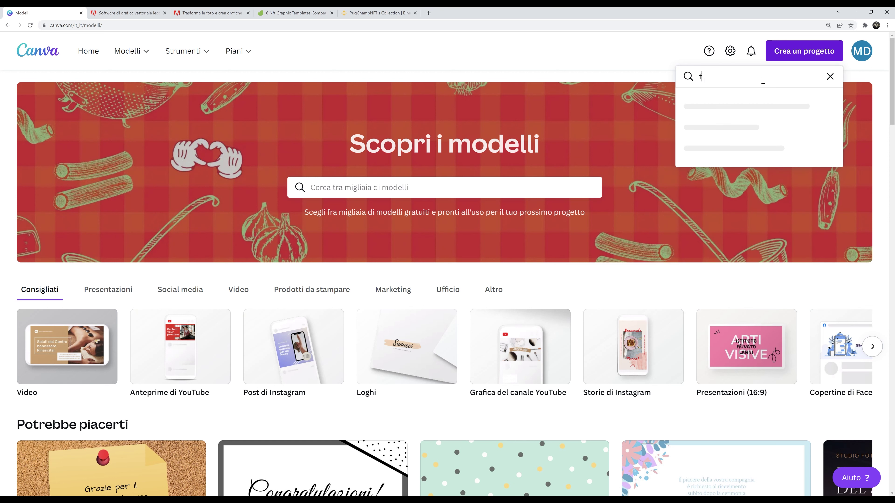
Create a new project with custom dimensions of 2000 × 2000 px.
click(754, 102)
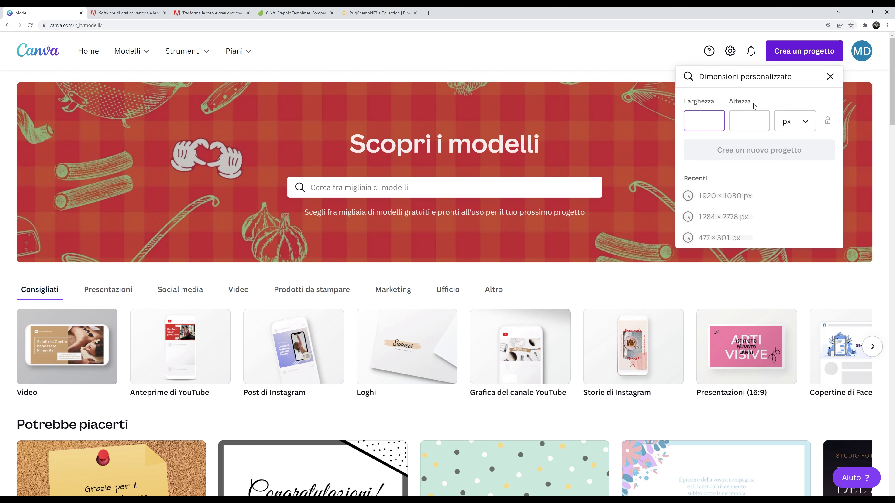
text(2000)
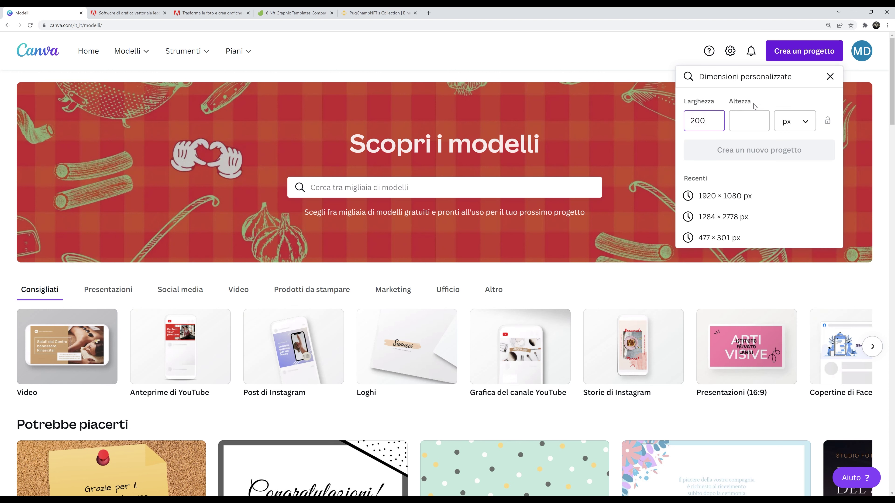
click(745, 127)
text(2000)
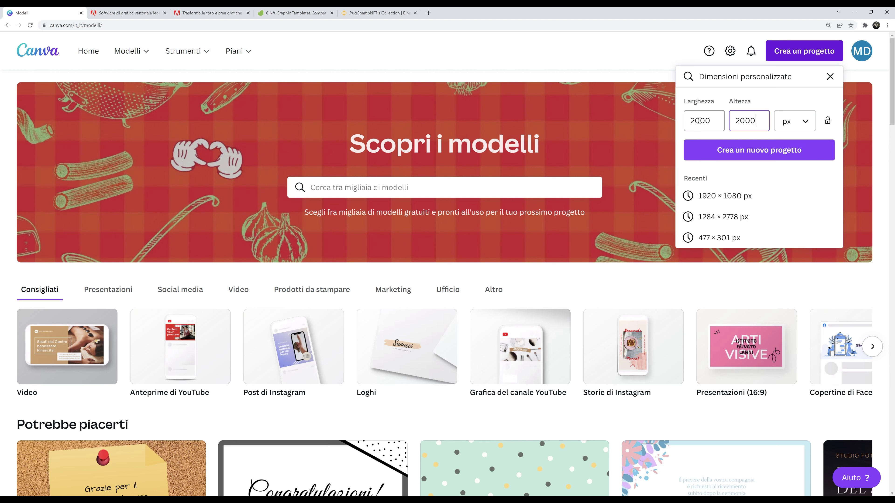
click(762, 154)
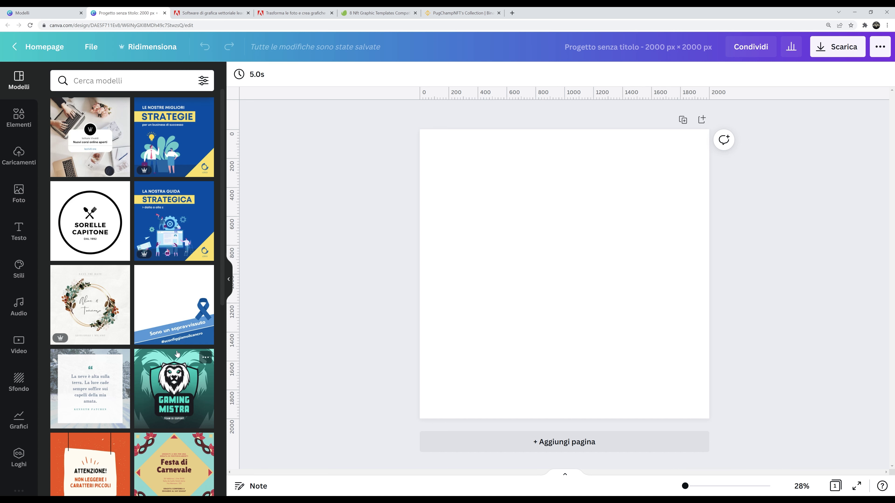
Try the Gaming Mistra lion template on the blank page and undo it.
click(185, 372)
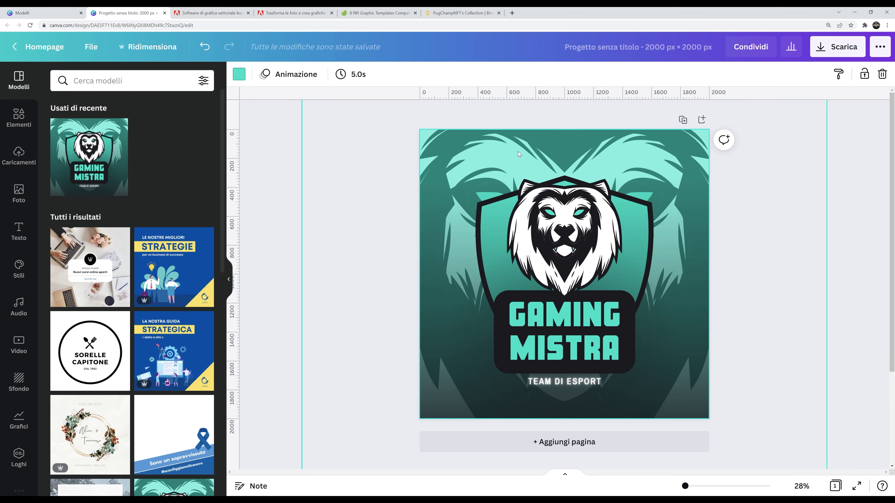
key(ctrl+z)
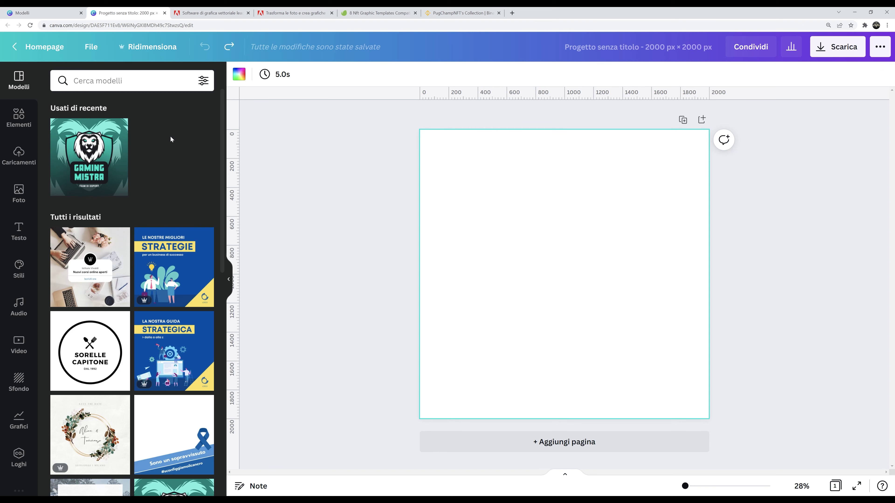
Examine the PugChampNFT collection on Binance NFT, comparing how backgrounds, clothing and accessories vary between the pugs.
click(473, 13)
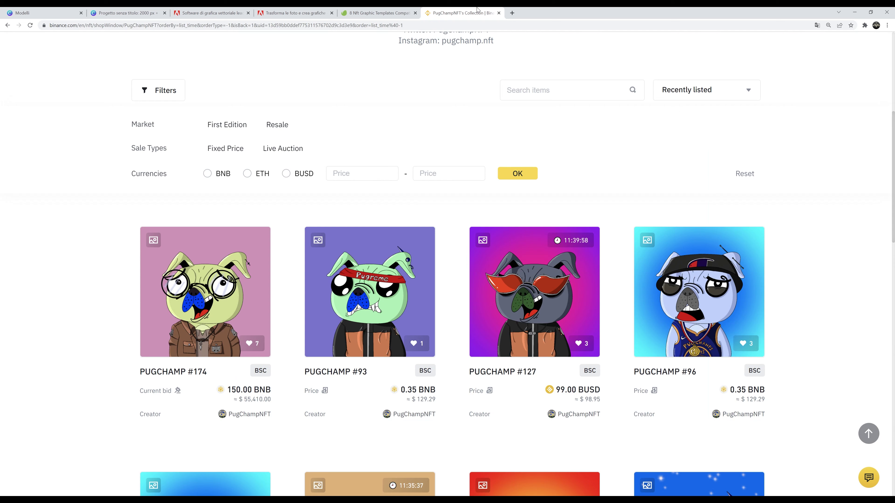
scroll(728, 324, down, 7)
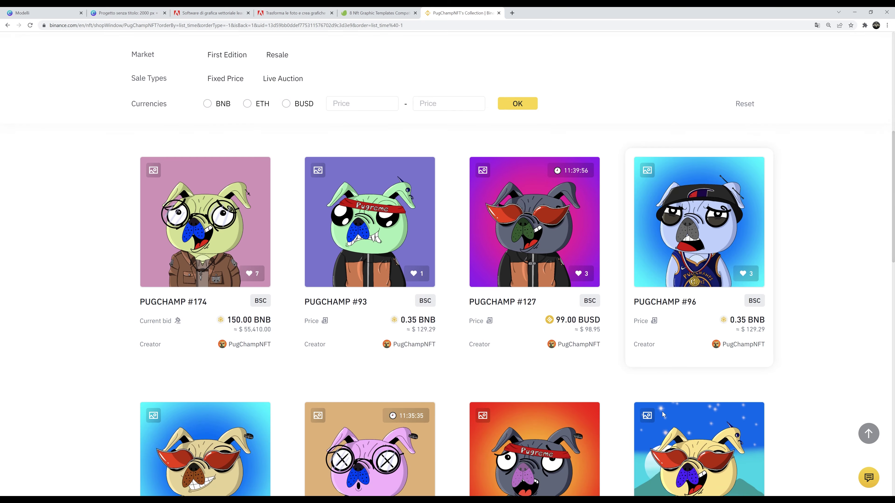
scroll(666, 394, up, 3)
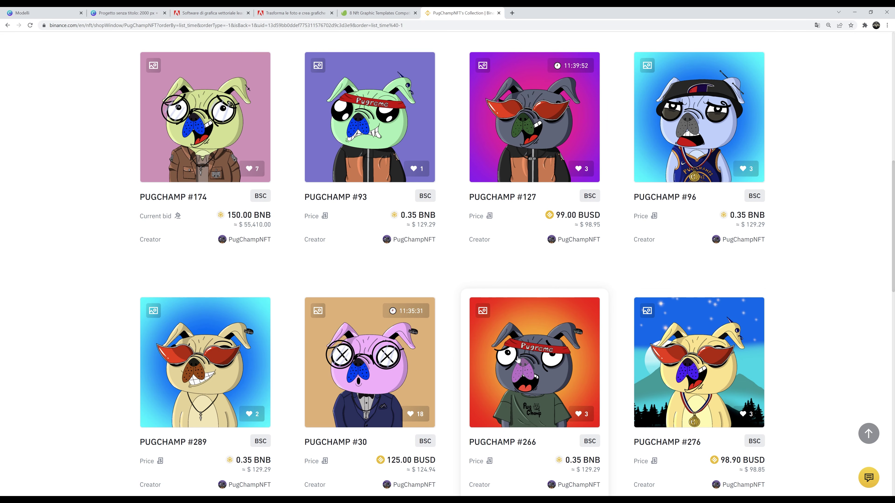
scroll(518, 359, up, 3)
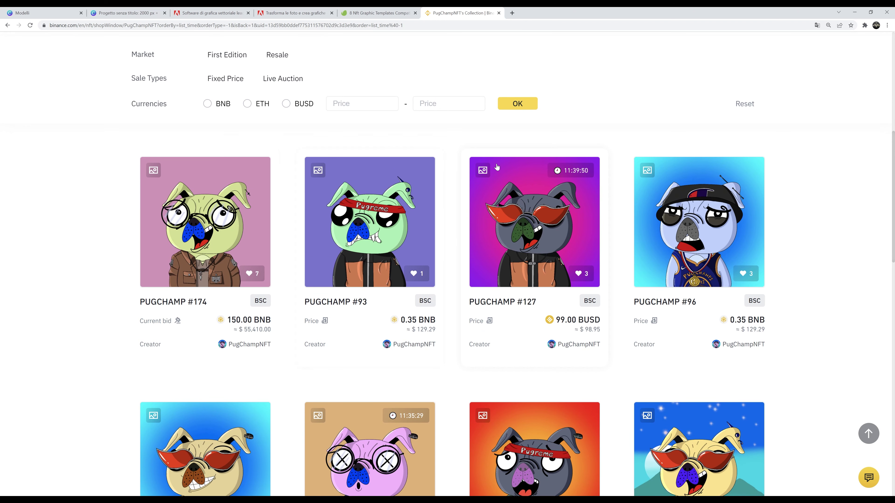
scroll(701, 314, down, 4)
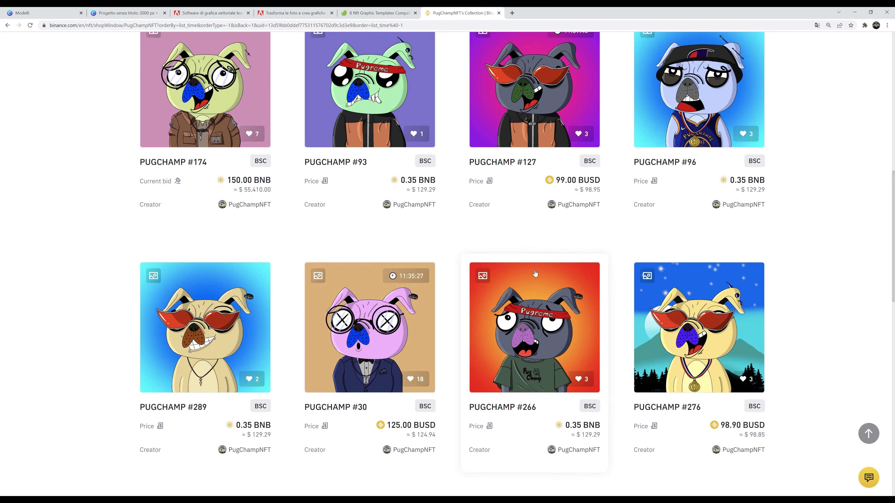
scroll(600, 293, down, 1)
scroll(600, 293, down, 6)
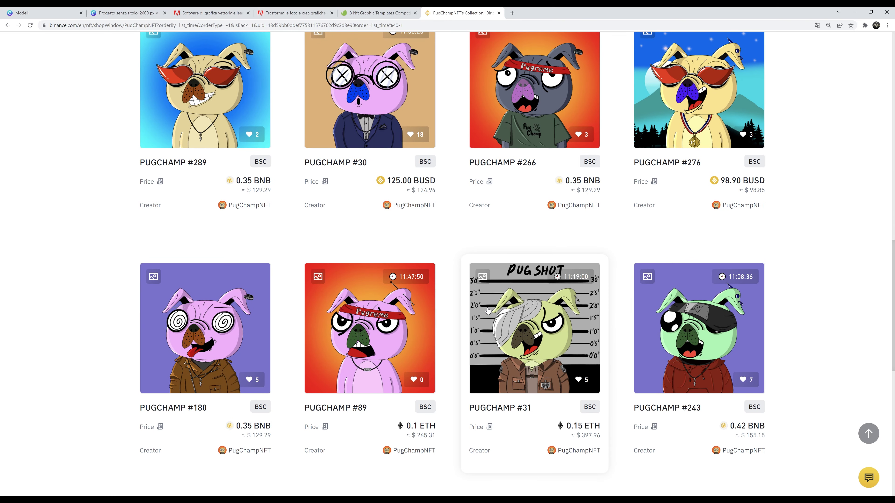
scroll(376, 325, up, 3)
scroll(375, 326, down, 3)
scroll(458, 246, up, 3)
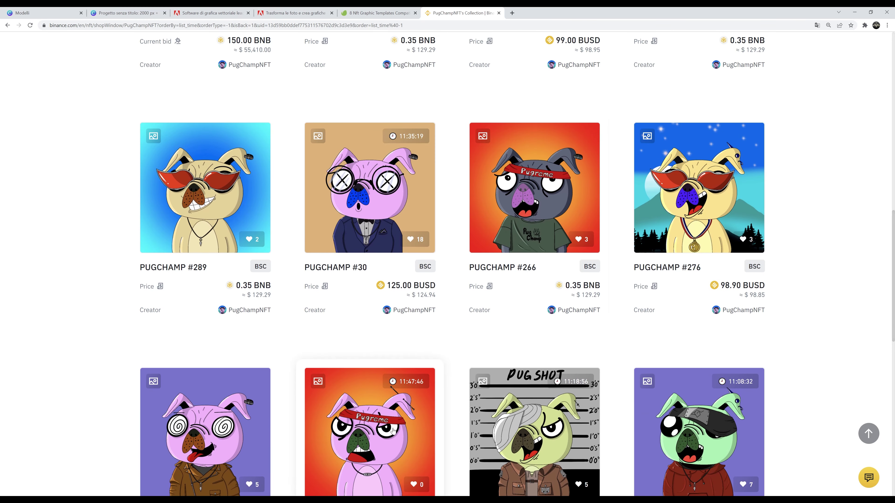
scroll(549, 386, down, 3)
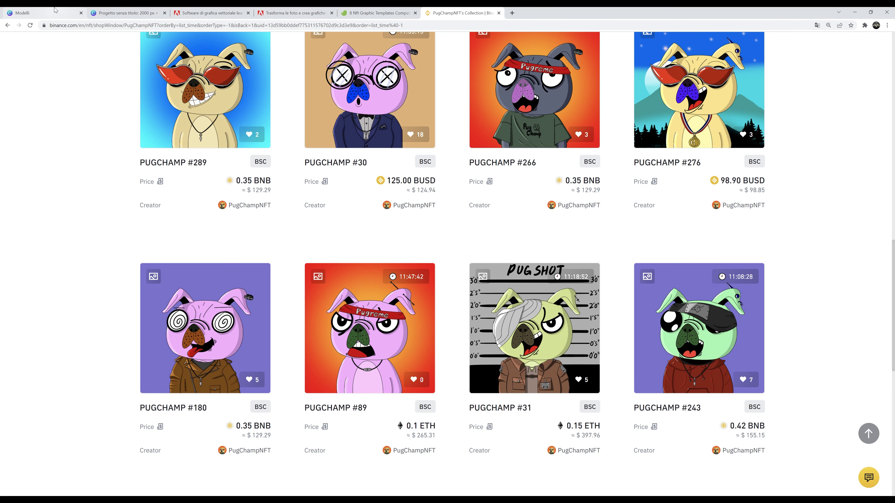
Return to the blank Canva design and fill the page background with the dark violet preset color.
click(56, 13)
click(140, 15)
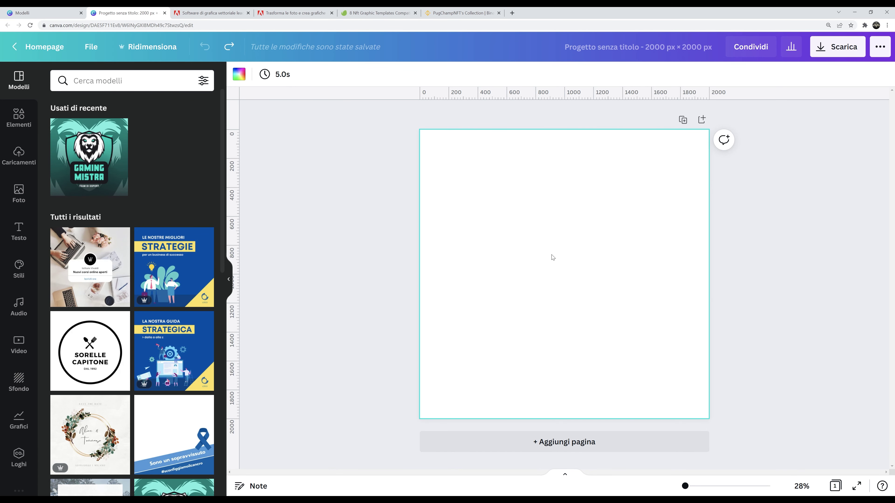
click(19, 388)
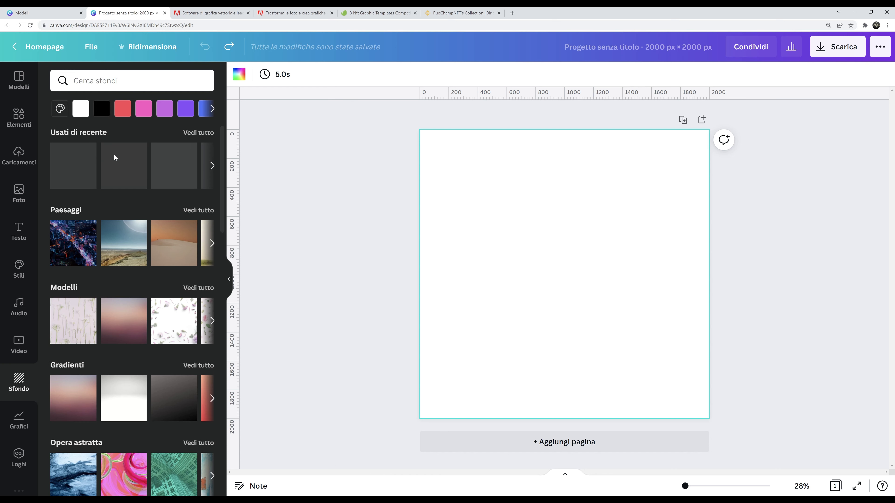
click(239, 74)
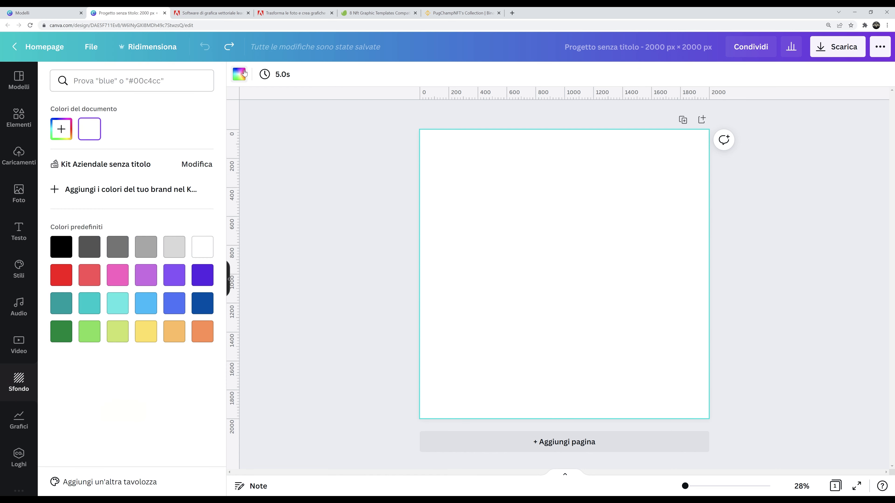
click(207, 280)
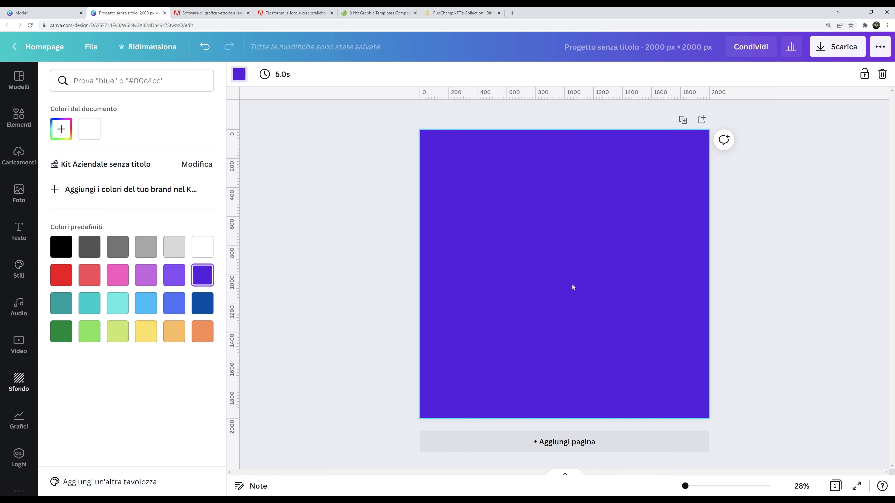
click(296, 121)
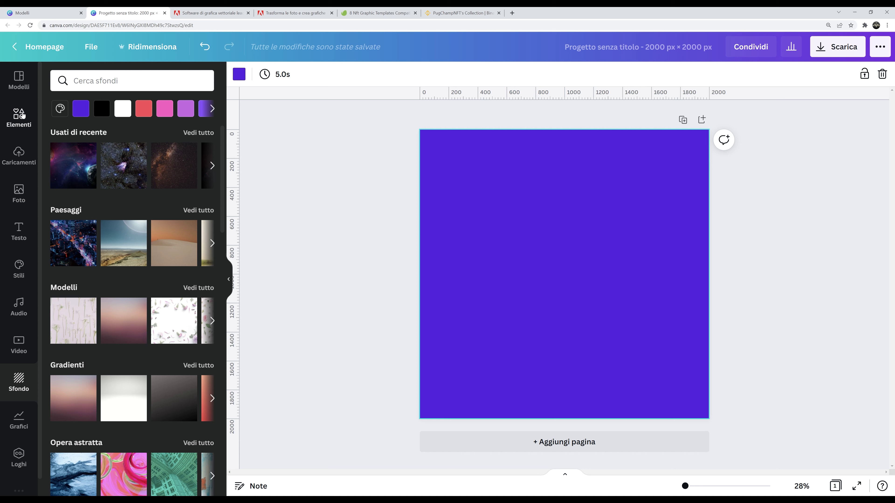
Browse the trending pictures in Canva's photo library for usable artwork.
click(19, 192)
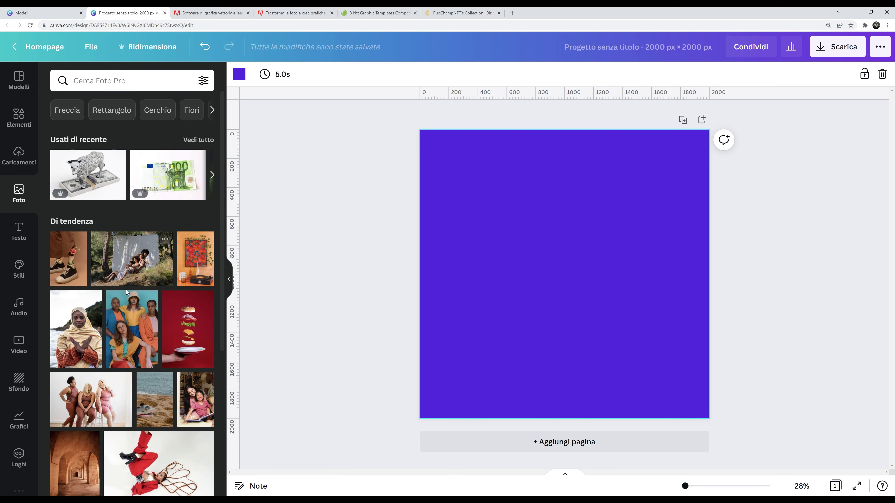
scroll(164, 405, down, 3)
scroll(164, 405, down, 5)
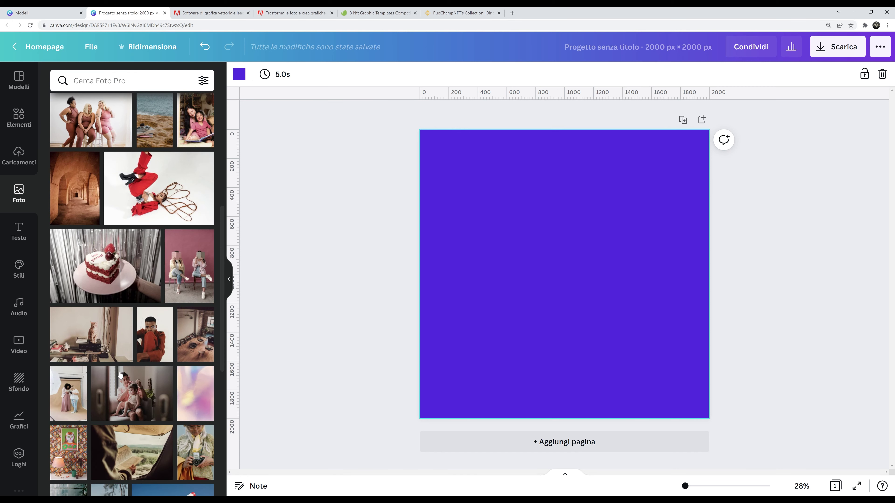
scroll(120, 367, down, 2)
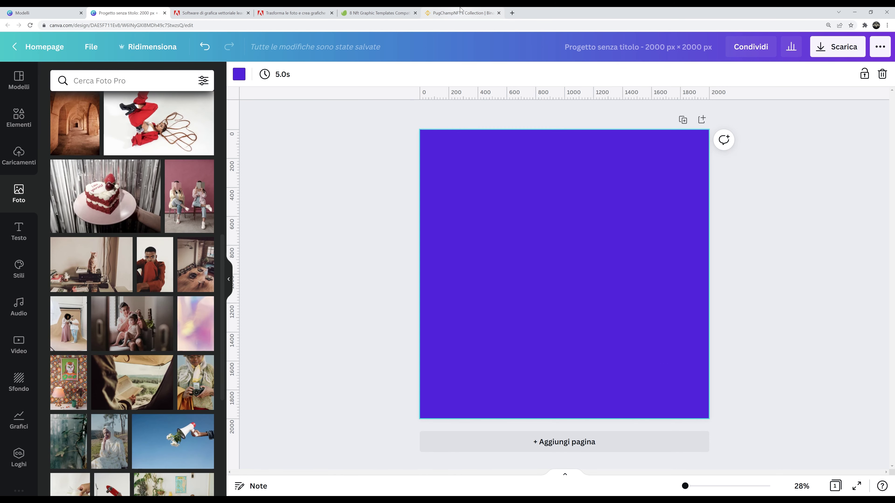
Switch to the PugChampNFT collection on Binance NFT and review the pug artworks from the middle back up to the first row.
click(460, 10)
scroll(500, 211, up, 3)
scroll(495, 288, up, 2)
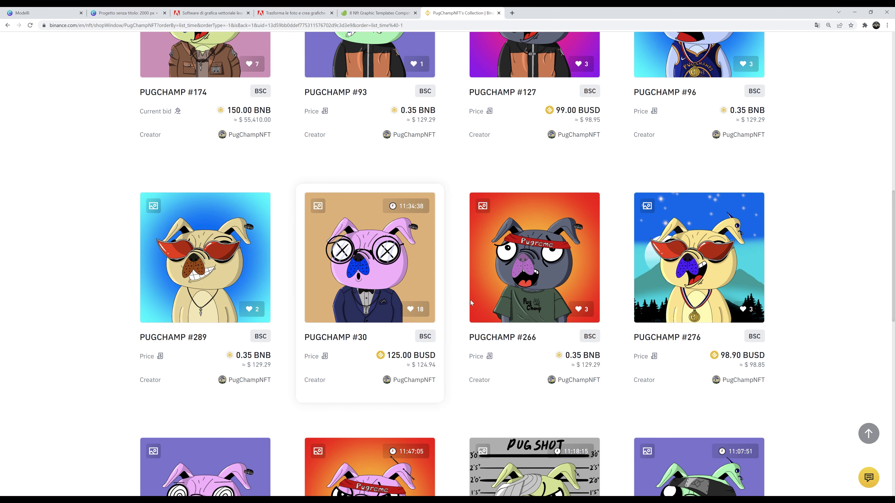
scroll(454, 294, up, 4)
scroll(481, 301, up, 1)
scroll(481, 300, up, 2)
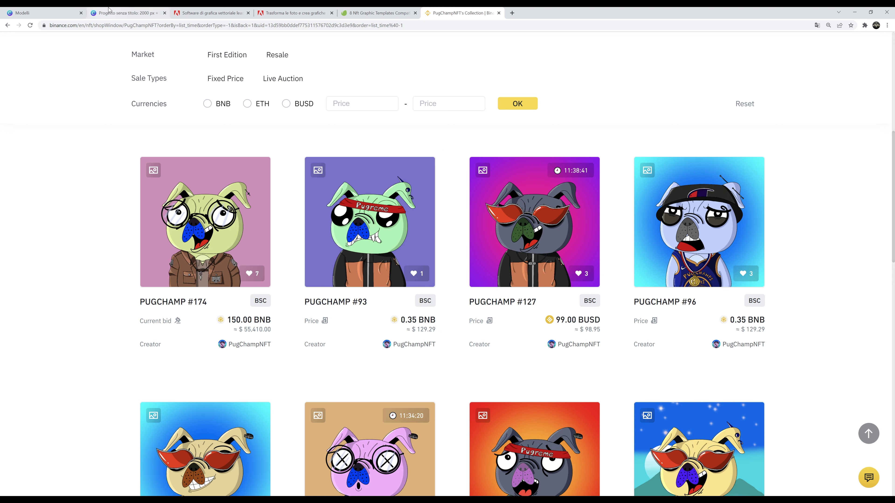
Return to the 2000 × 2000 px Canva design and show the elements library.
click(23, 12)
click(127, 13)
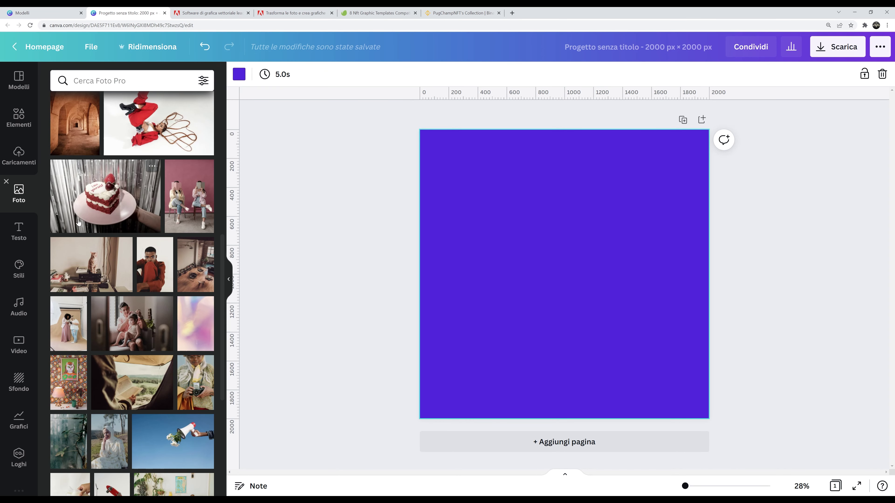
click(19, 116)
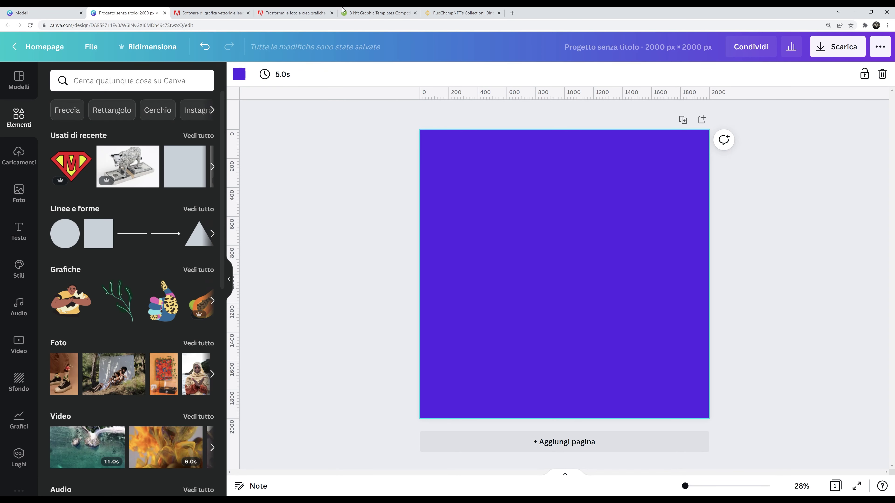
Switch to Envato Elements and search for nft within the Graphics category.
click(378, 13)
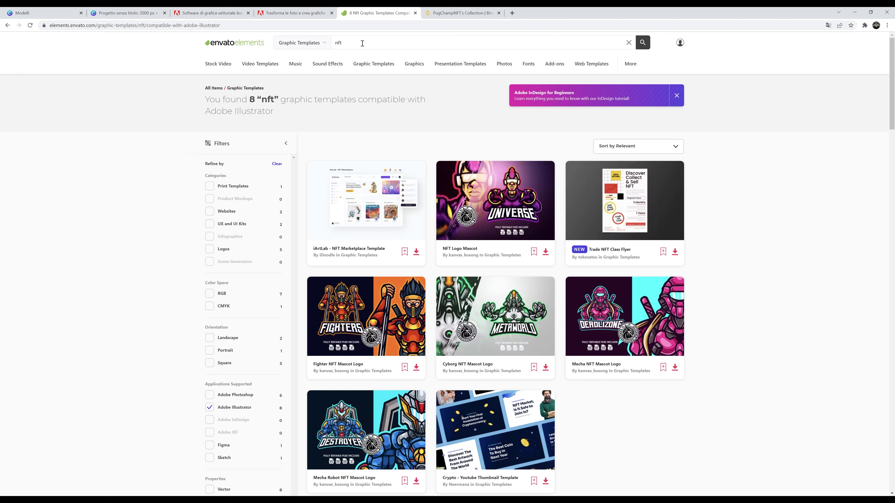
click(316, 46)
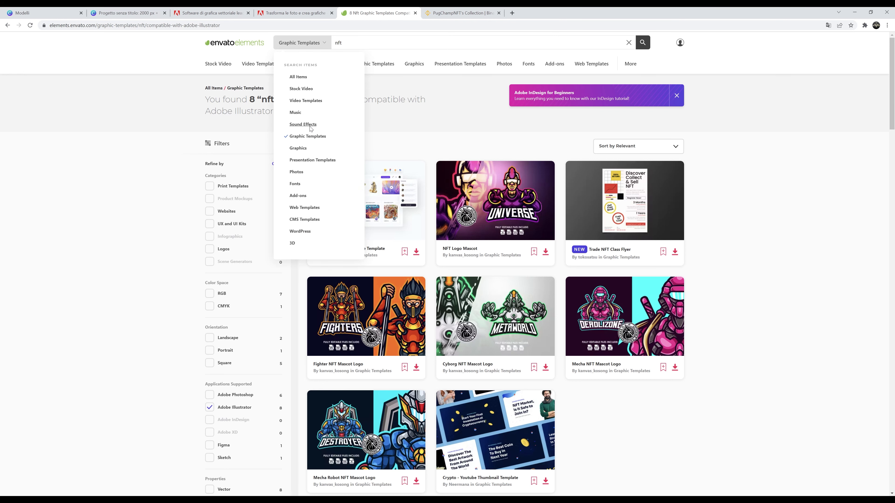
click(308, 150)
click(642, 43)
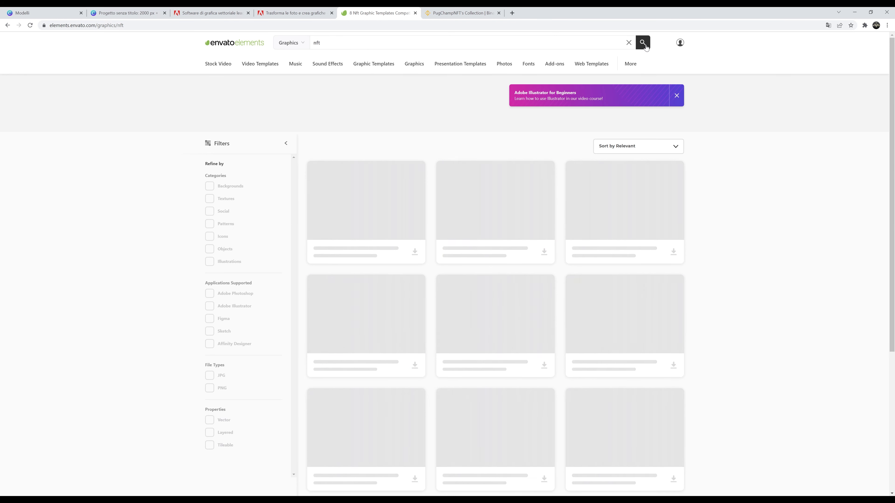
Clear the nft search term, filter the Envato graphics by Icons and browse the icon packs.
double_click(316, 43)
key(BackSpace)
key(Return)
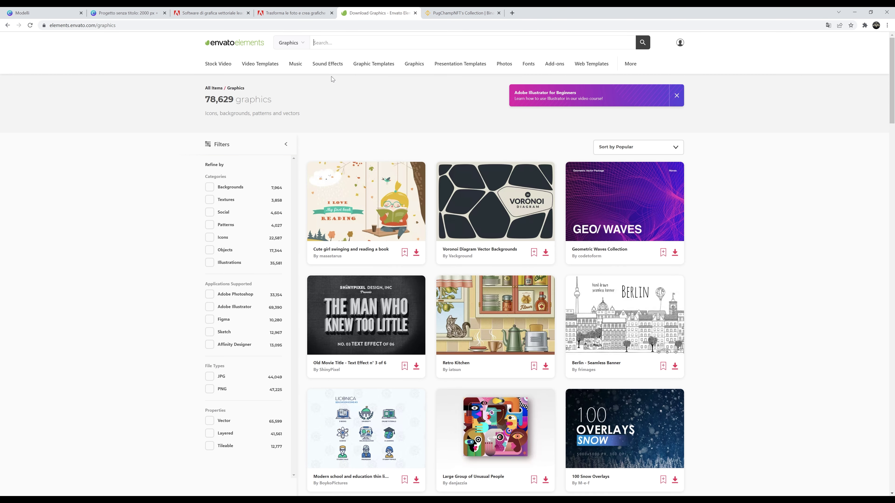
click(209, 238)
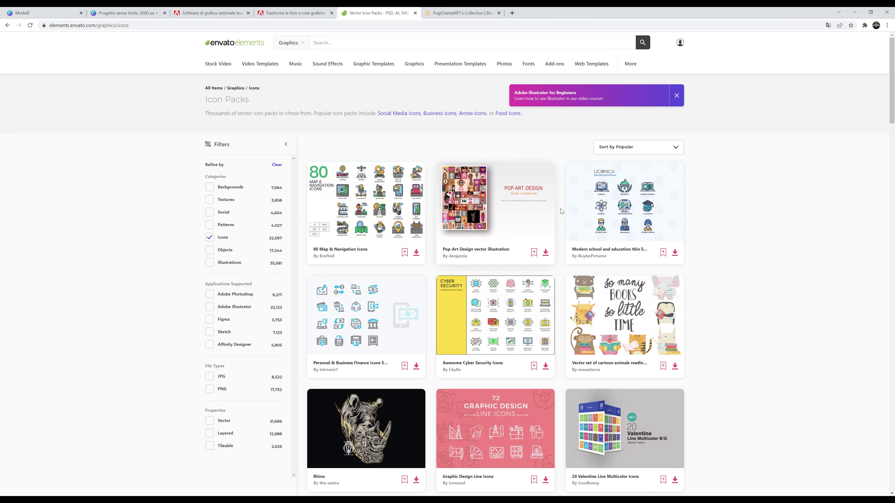
scroll(460, 471, down, 4)
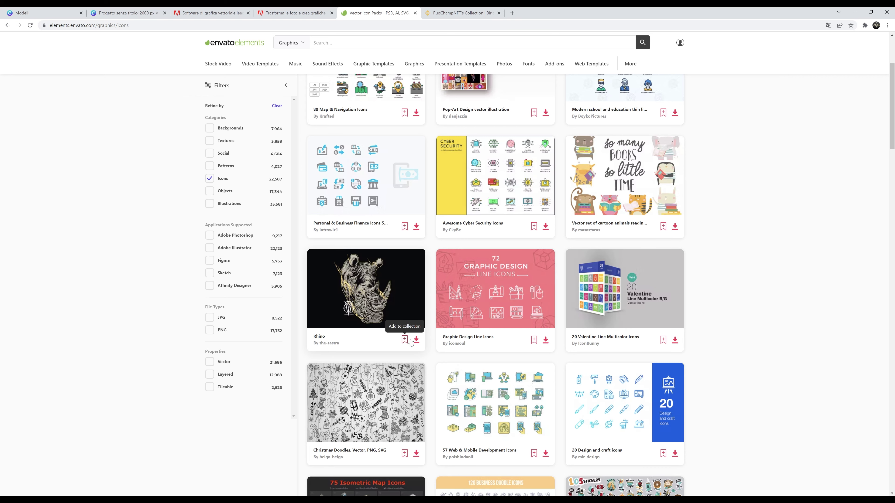
scroll(362, 291, down, 12)
scroll(507, 334, down, 8)
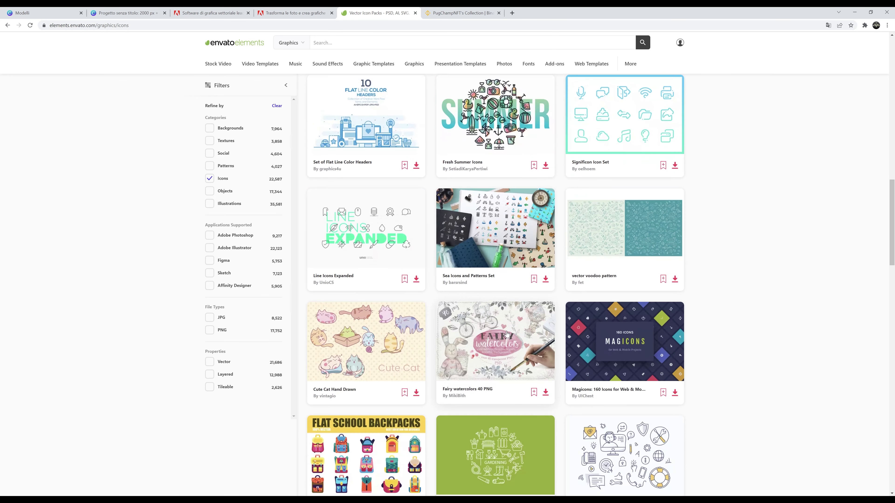
Go back to the Envato results for nft graphic templates compatible with Adobe Illustrator.
click(7, 26)
click(7, 25)
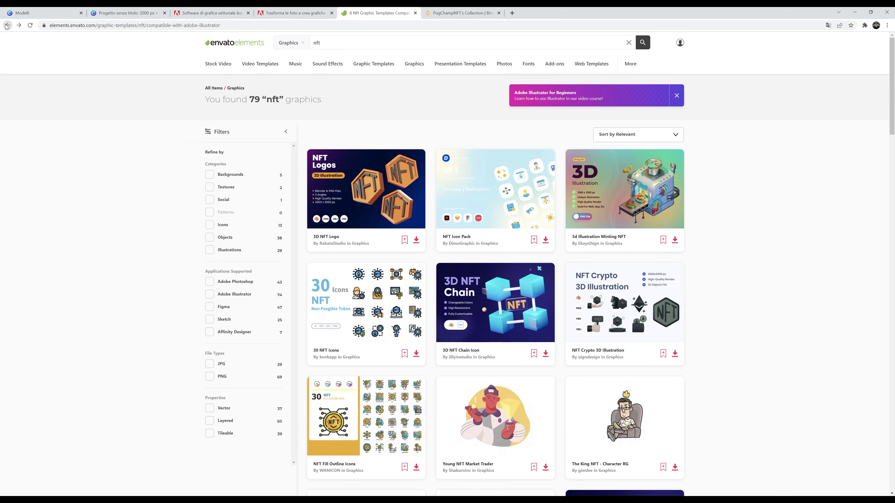
click(7, 26)
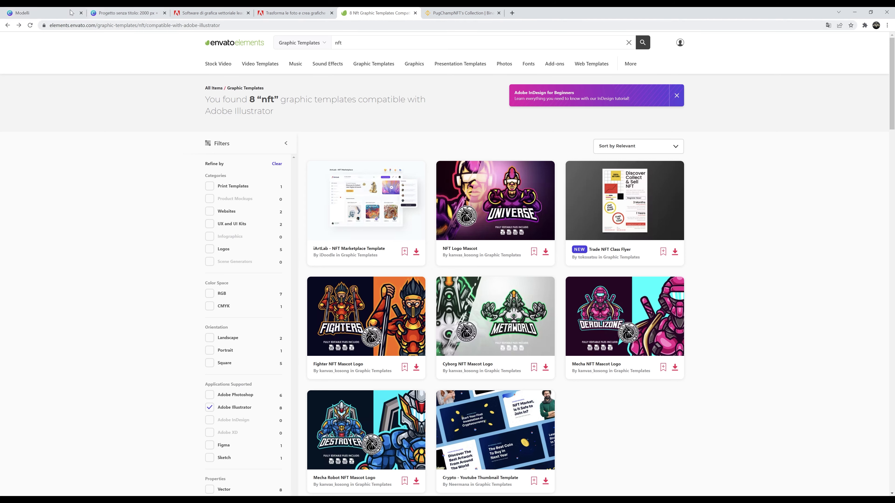
Return to the Canva design and close the spare Modelli browser tab.
click(48, 11)
click(86, 13)
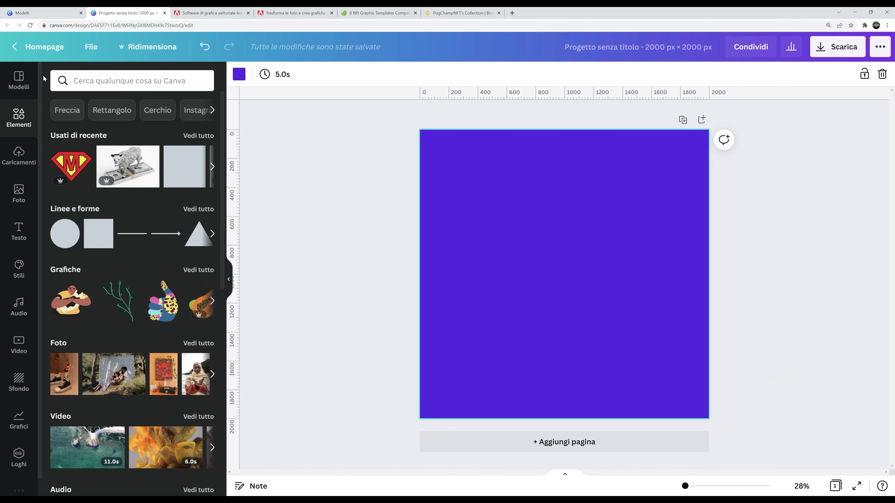
click(82, 13)
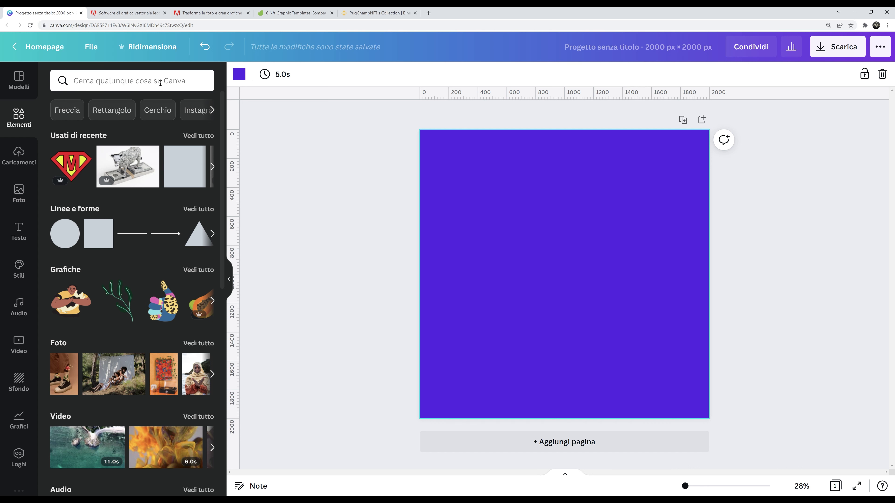
Look through the suggested element keywords and search the Canva elements for icona.
click(212, 110)
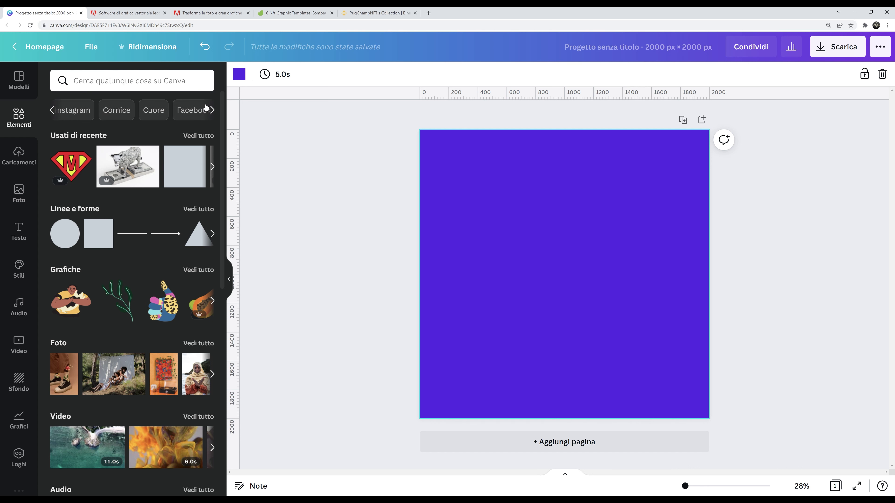
click(169, 82)
text(icona)
key(Return)
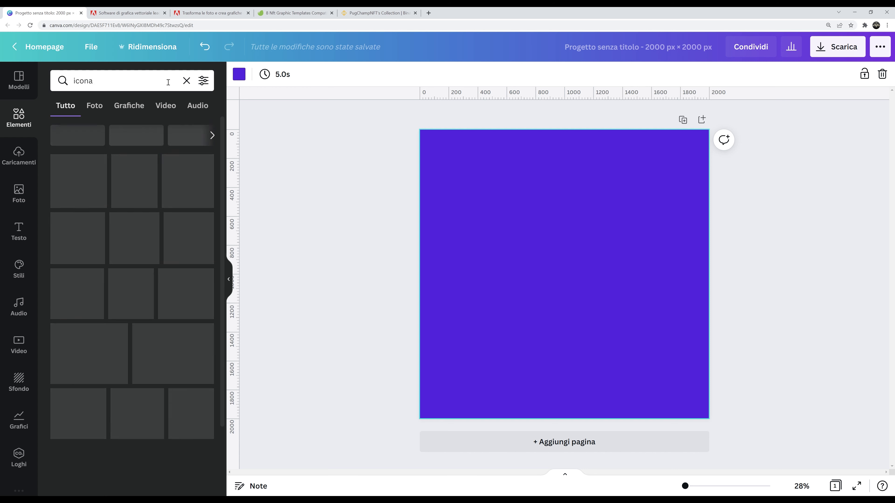
Search the Canva elements for leone and filter the results to static graphics (Grafiche, Statico).
click(100, 80)
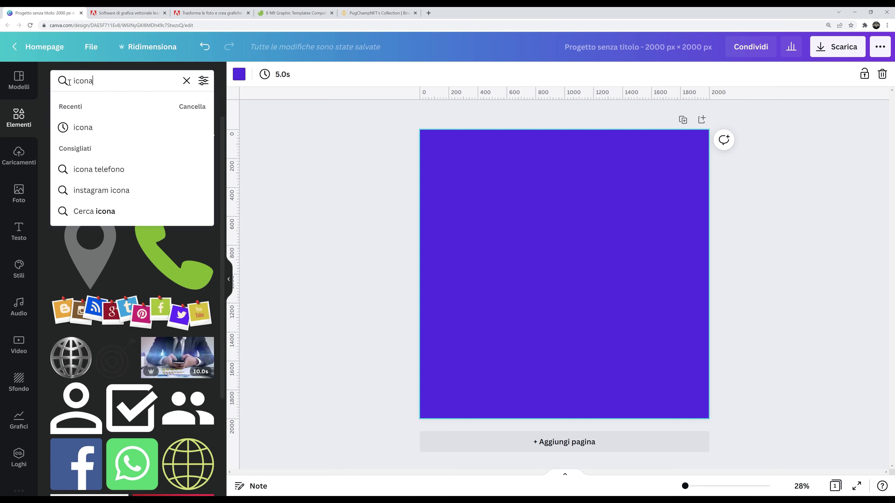
text(leone)
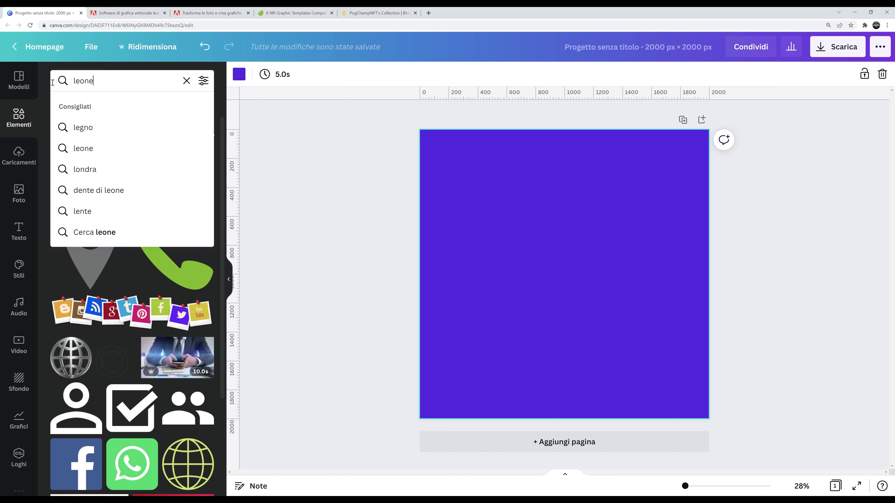
key(Return)
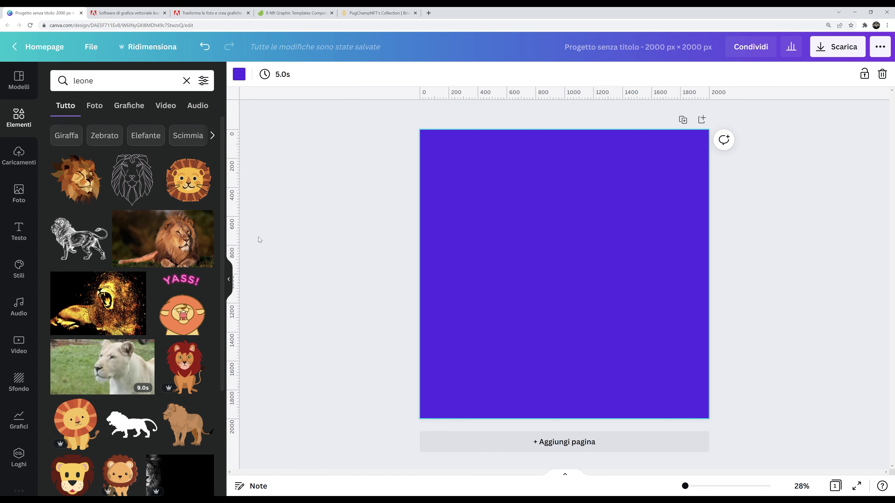
click(128, 105)
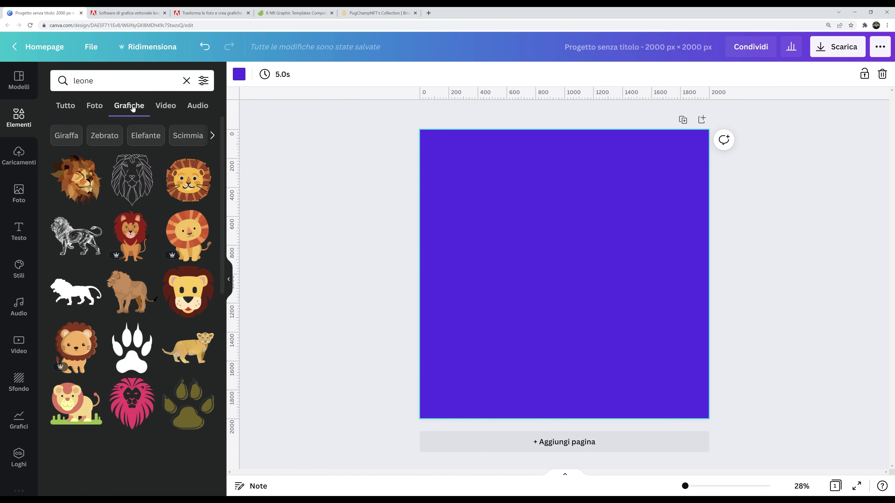
click(203, 80)
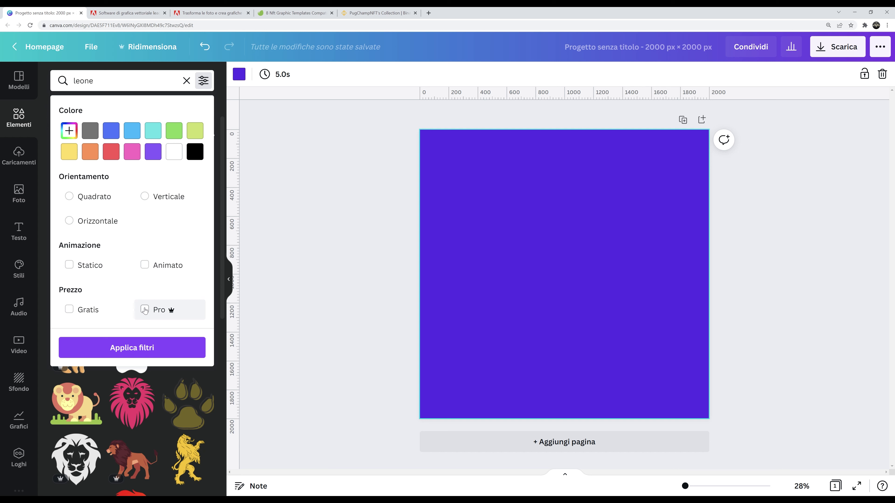
click(95, 266)
click(150, 349)
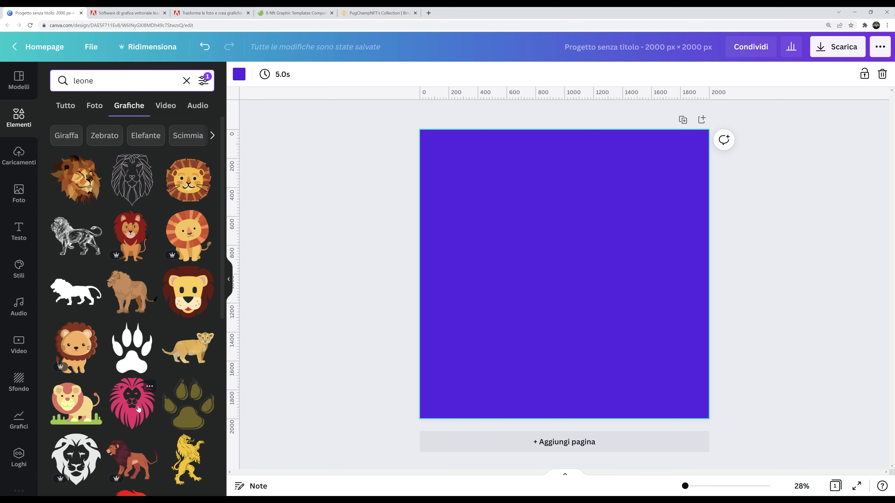
Add the pink lion-head graphic, enlarge it to fill most of the page and centre it horizontally near the bottom edge.
click(131, 411)
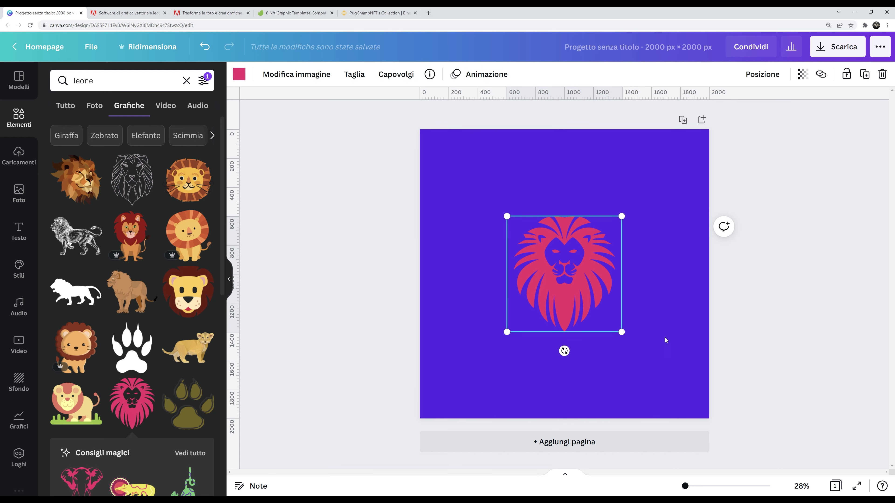
drag(507, 333, 426, 416)
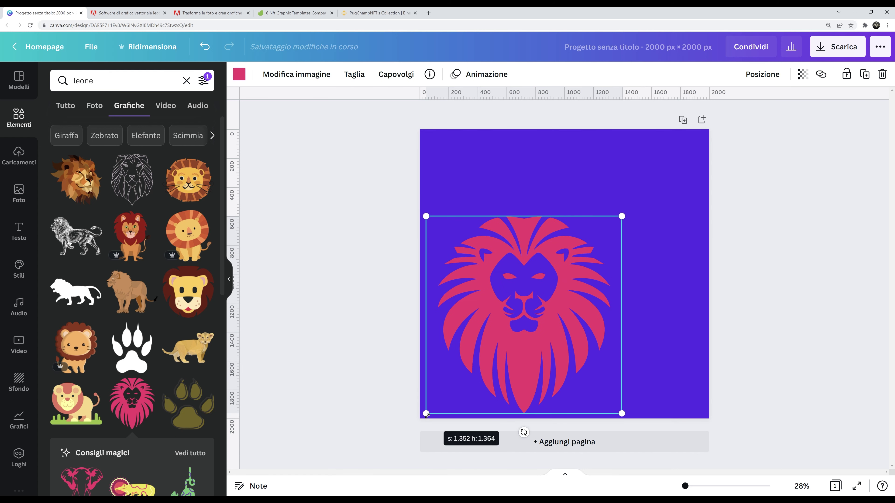
drag(621, 216, 679, 158)
drag(629, 240, 606, 249)
Check the PugChampNFT collection on Binance NFT as a reference and return to the Canva design.
click(375, 13)
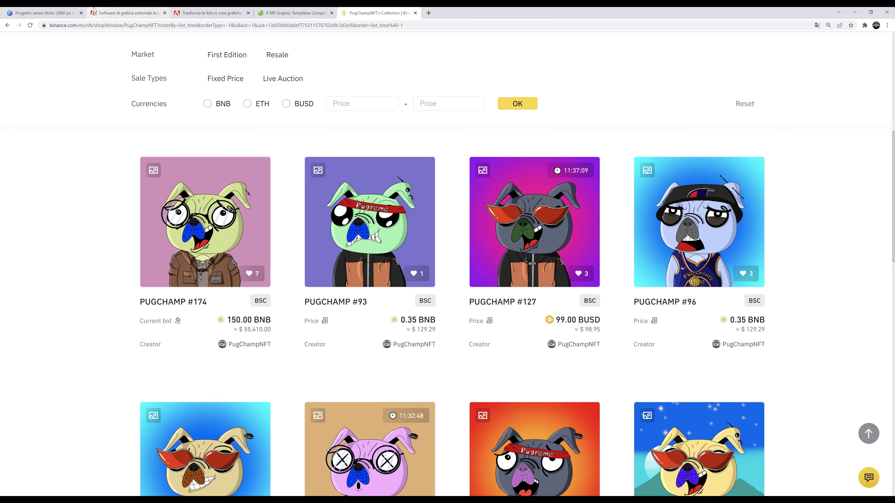
click(49, 12)
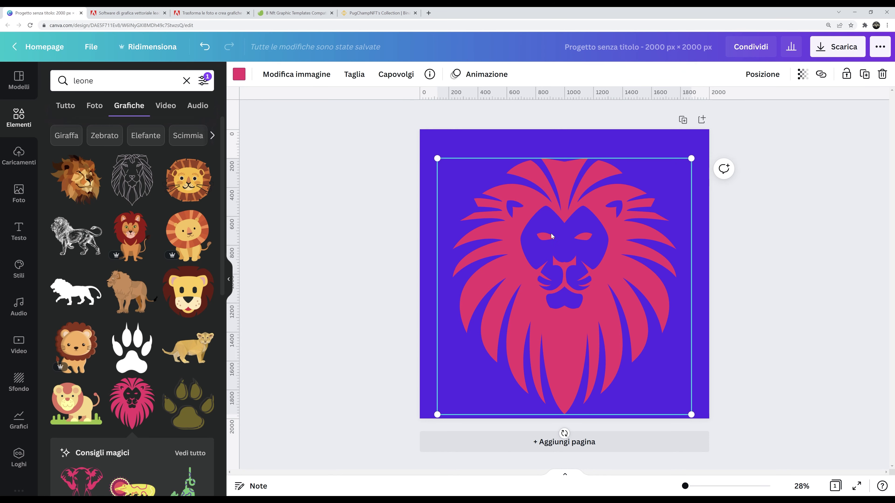
click(799, 270)
Try the black preset on the lion graphic, and recolor it with the light red preset.
click(582, 257)
click(238, 79)
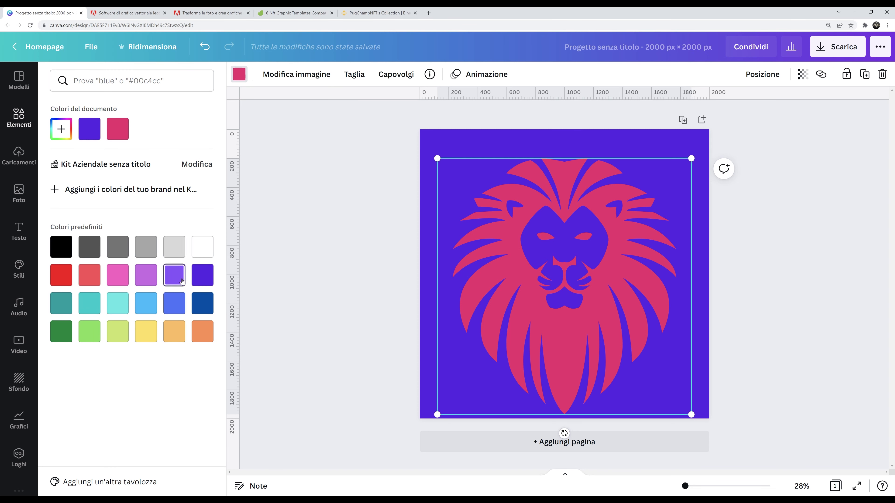
click(58, 248)
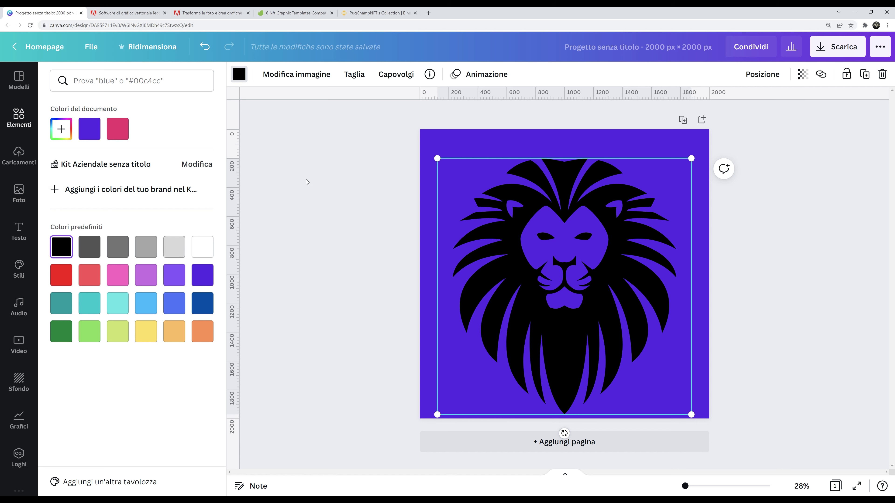
key(Escape)
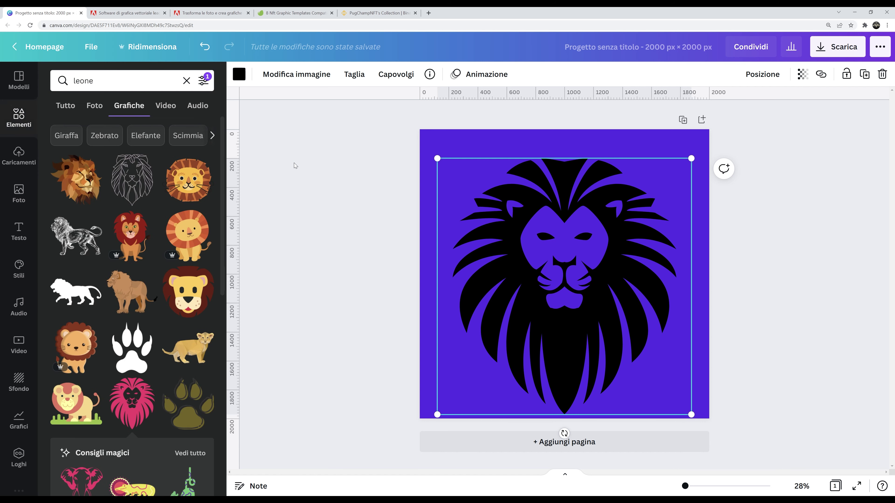
click(239, 75)
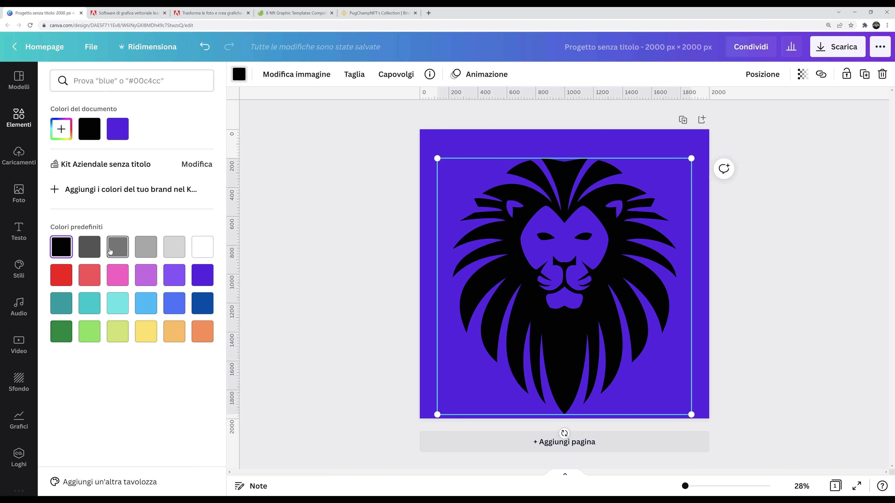
click(90, 281)
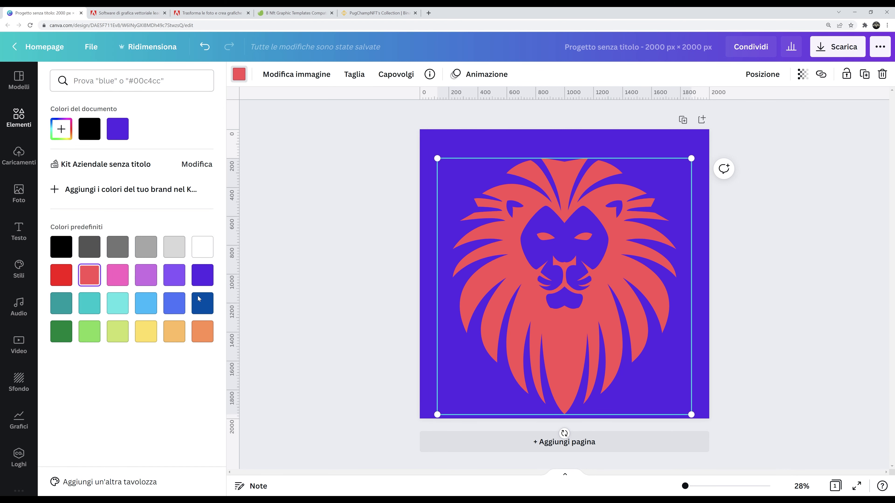
Try the light purple preset on the lion graphic.
click(150, 275)
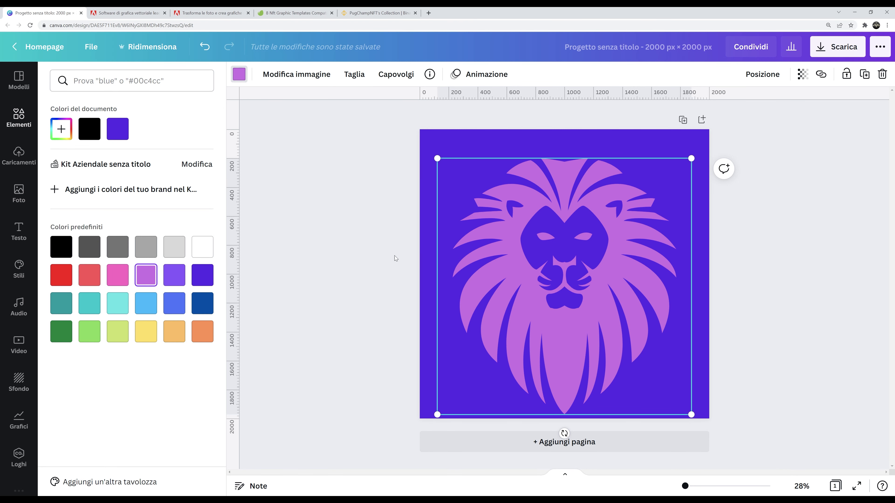
key(Escape)
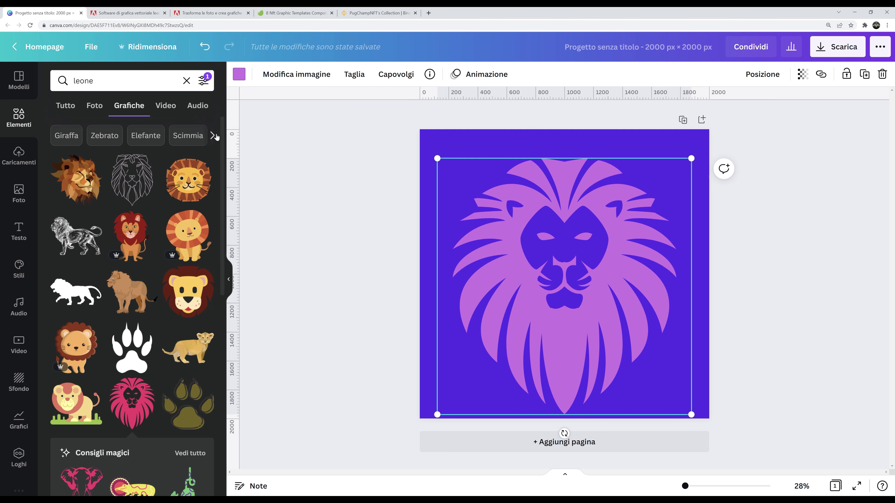
click(134, 84)
double_click(126, 80)
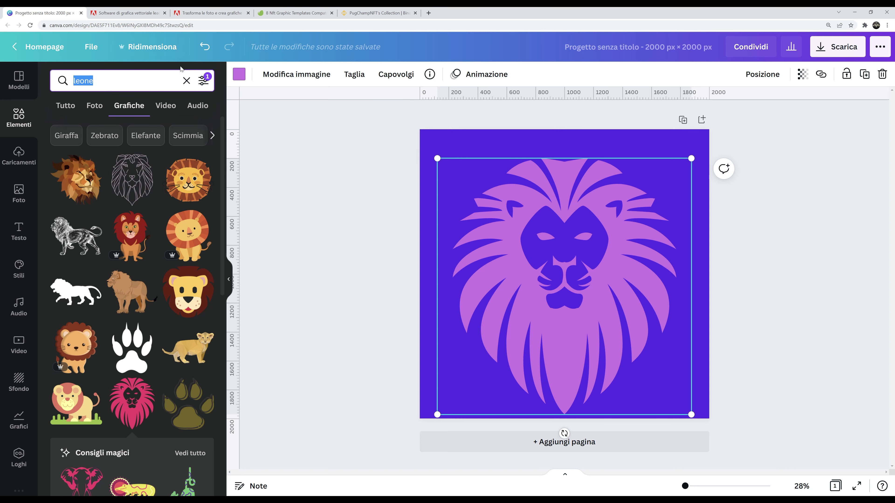
Recolor the lion graphic with the black preset and set the page background to white.
click(239, 74)
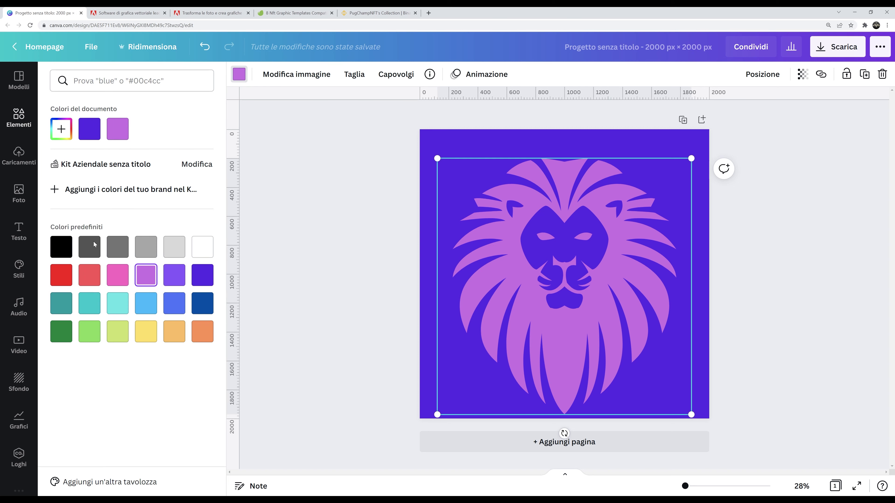
click(61, 247)
click(314, 191)
click(465, 138)
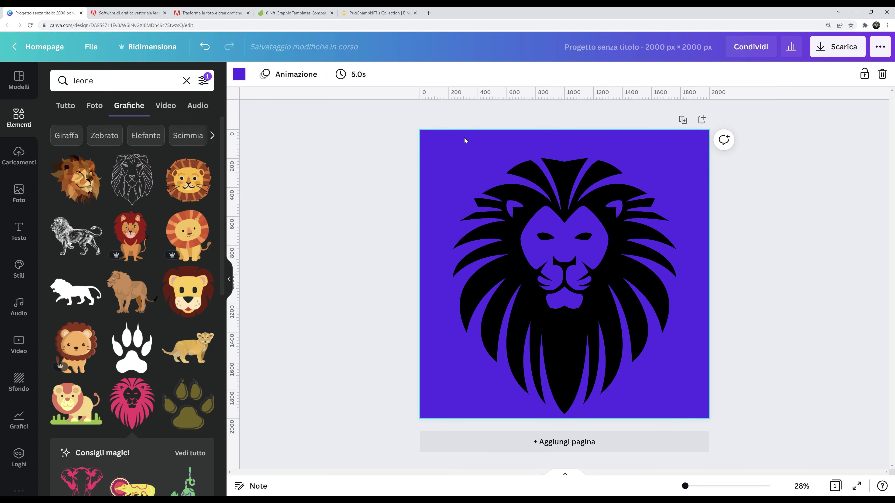
click(239, 74)
click(202, 247)
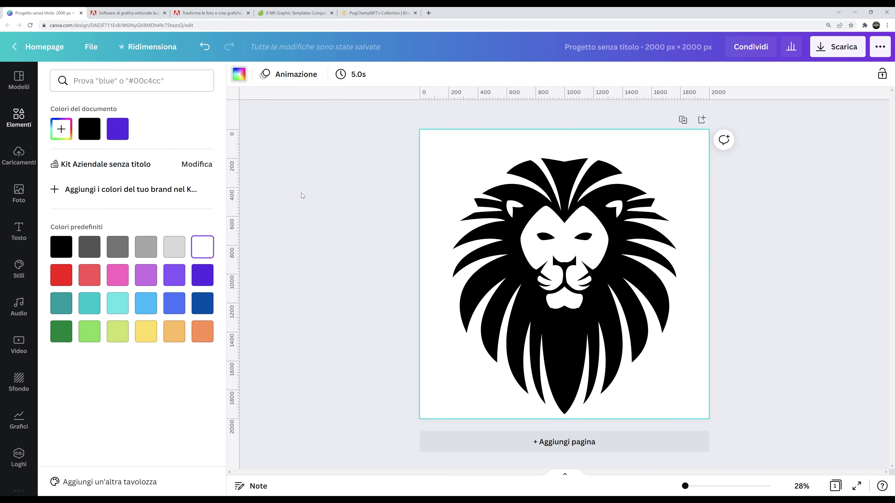
click(301, 193)
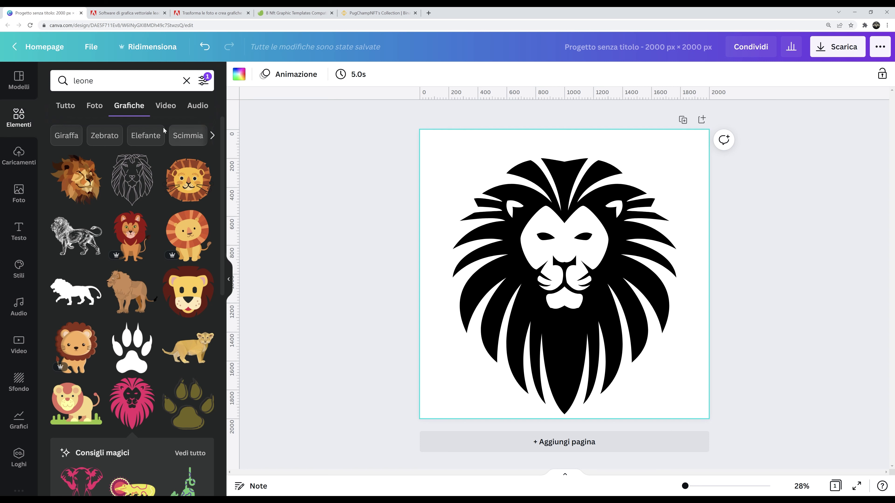
Search the graphics for occhiali, add the black-lens glasses with a white frame and shrink them to fit over the lion's eyes.
click(105, 81)
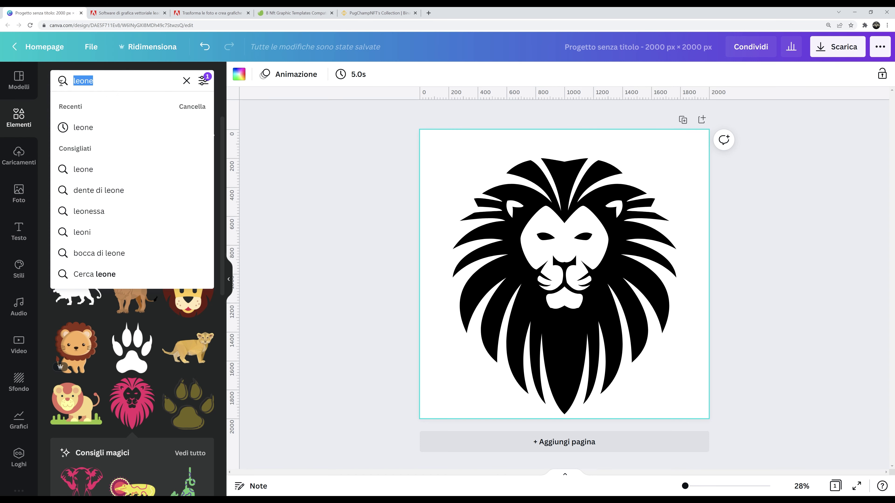
text(occhiali)
key(Return)
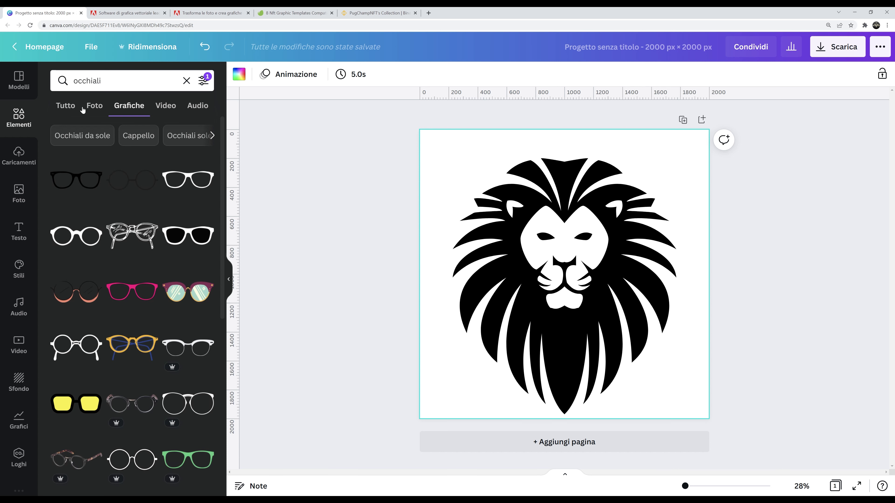
drag(178, 234, 554, 236)
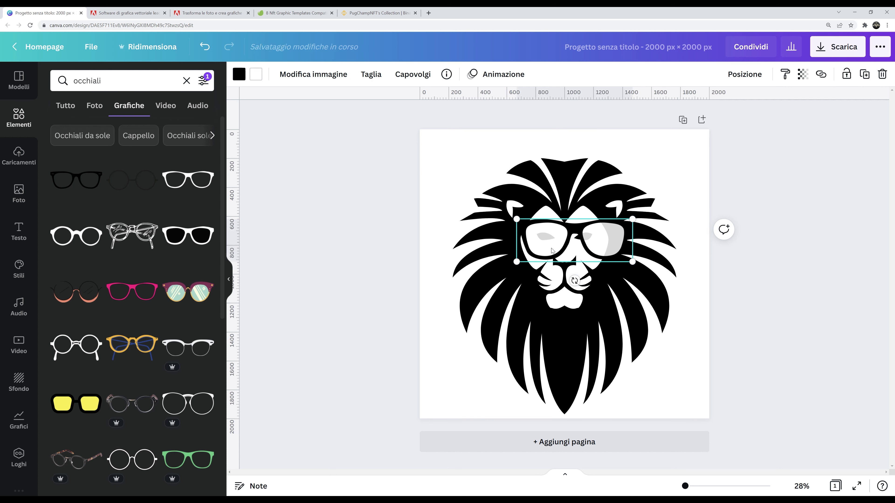
drag(629, 225, 589, 239)
click(838, 258)
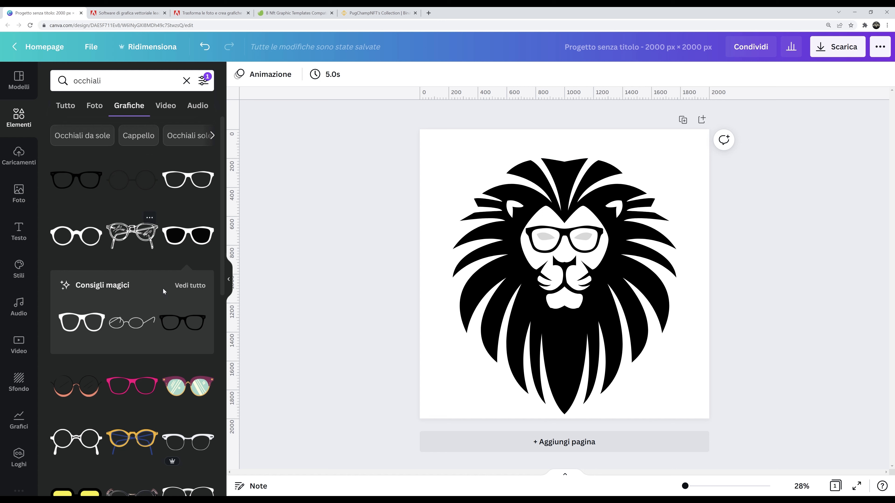
Replace the black glasses with the pink-framed pair, scaled down and fitted over the lion's eyes.
scroll(169, 338, down, 4)
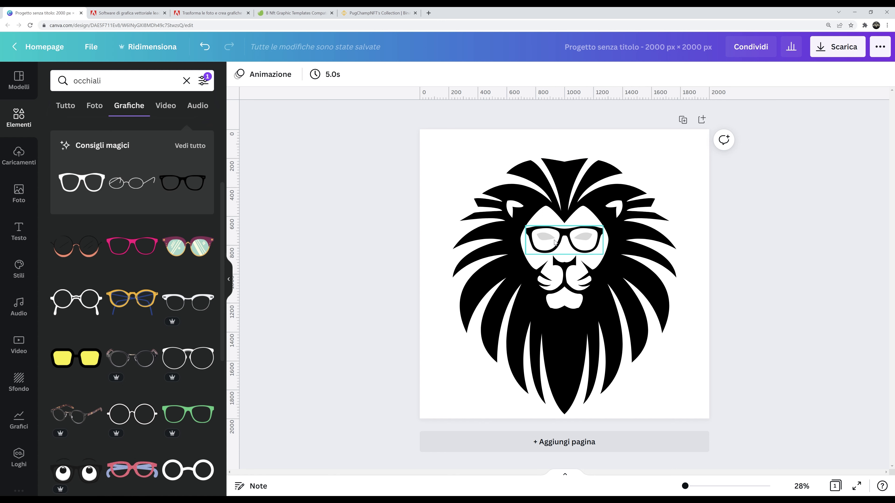
drag(155, 254, 598, 253)
click(598, 253)
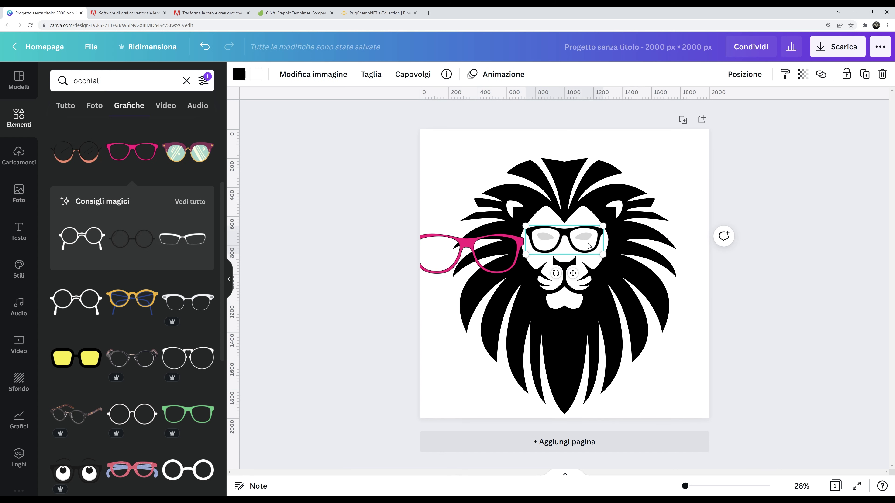
key(Delete)
drag(498, 270, 601, 244)
click(784, 259)
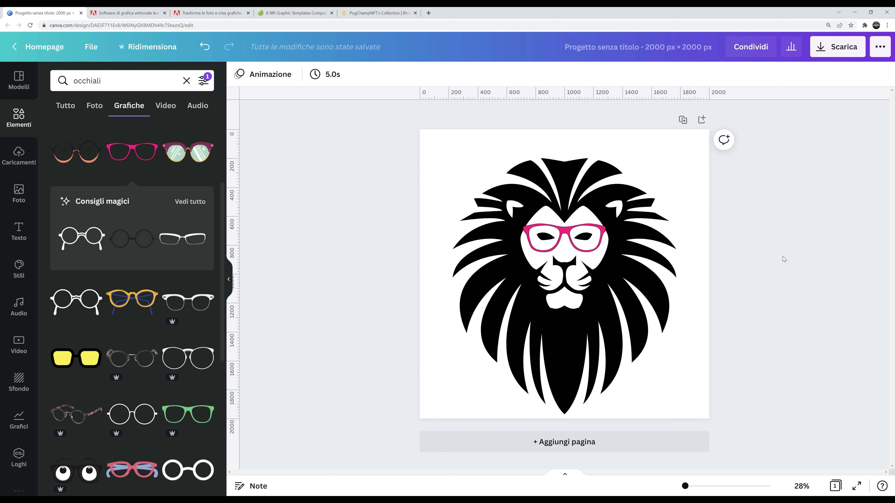
Clear the search and browse the element categories and the suggested graphics for further additions.
click(187, 81)
scroll(154, 281, down, 3)
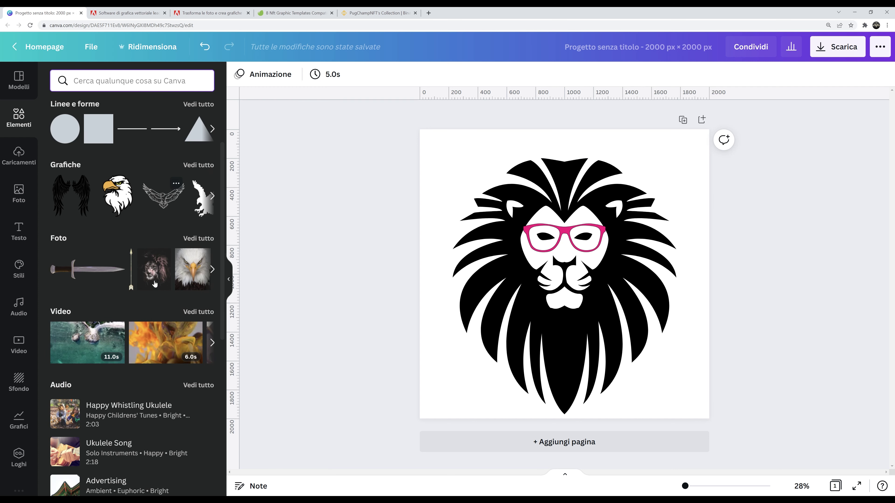
scroll(155, 283, down, 4)
scroll(183, 278, up, 7)
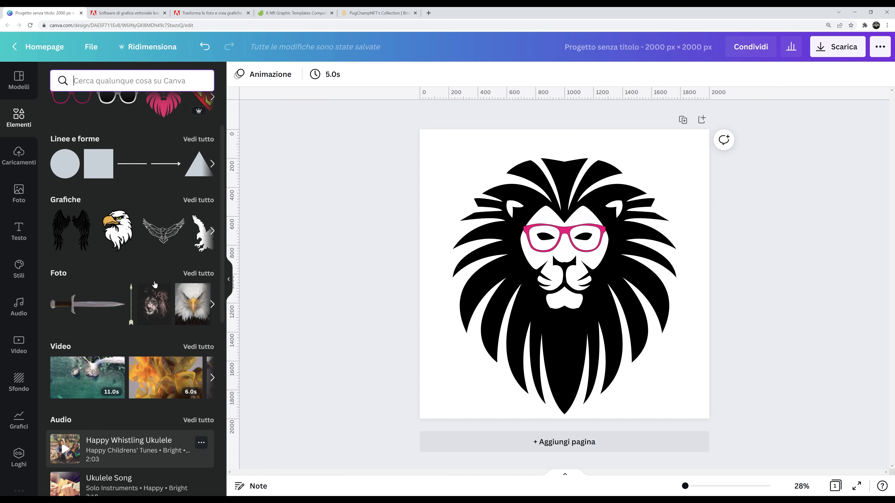
click(200, 270)
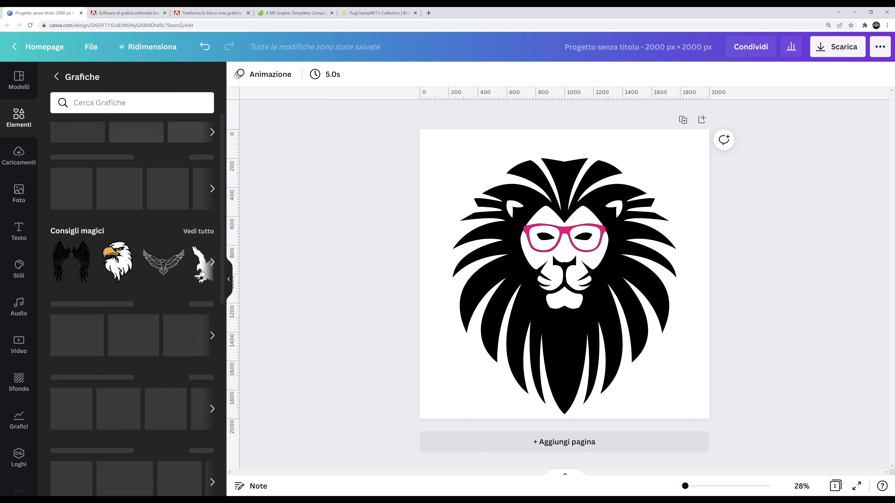
click(212, 233)
click(213, 233)
click(213, 233)
click(212, 232)
click(212, 232)
click(164, 103)
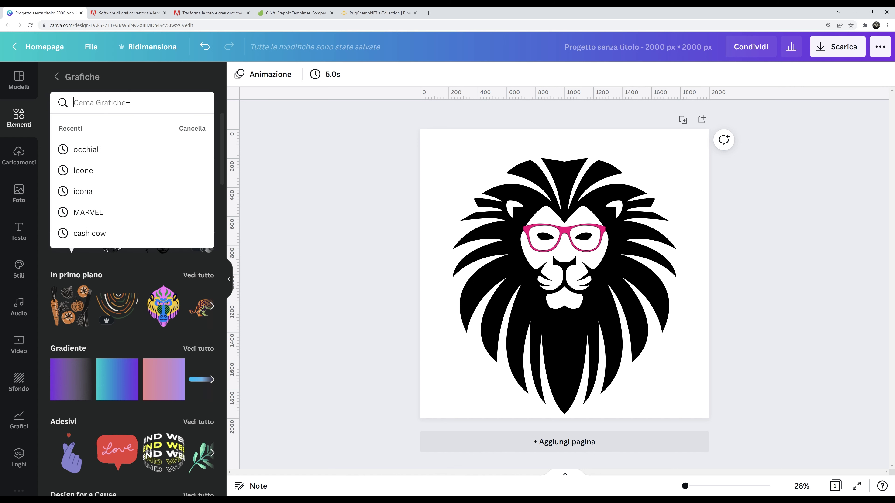
click(56, 76)
click(56, 76)
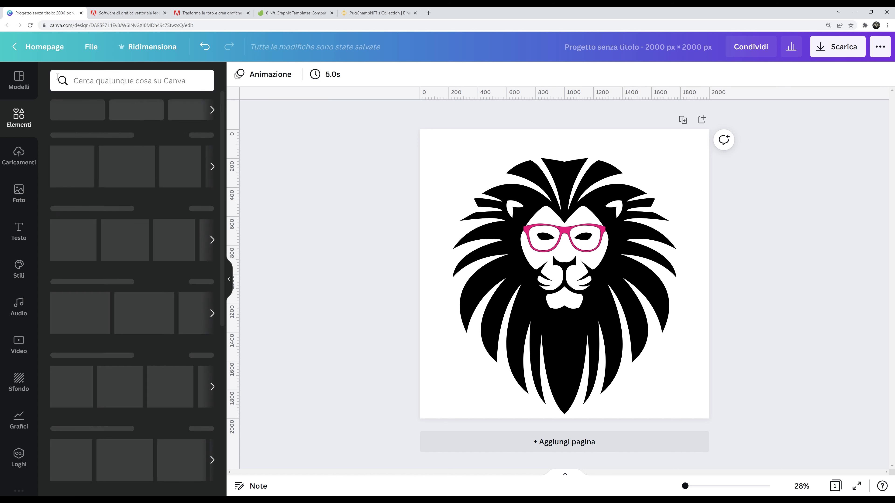
Search the elements for ice, limit the results to graphics, and delete the pink glasses from the lion.
click(103, 81)
text(ice)
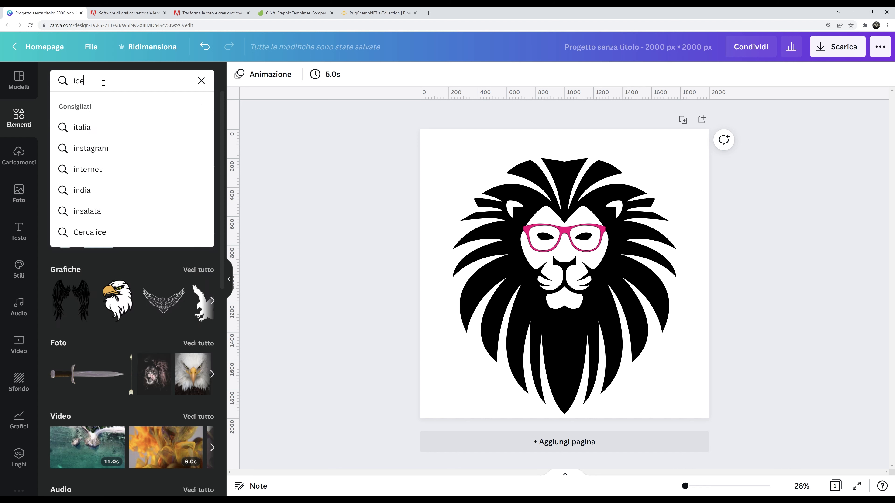
key(Return)
click(121, 80)
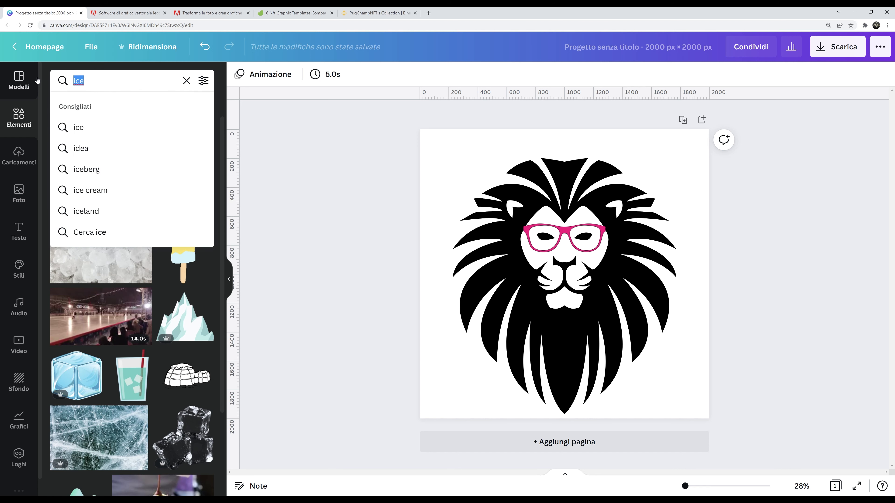
click(596, 241)
key(Delete)
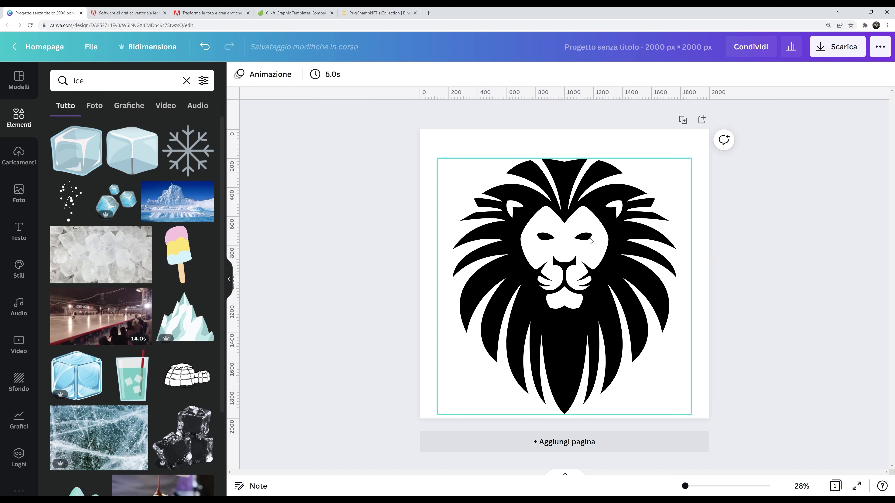
click(129, 105)
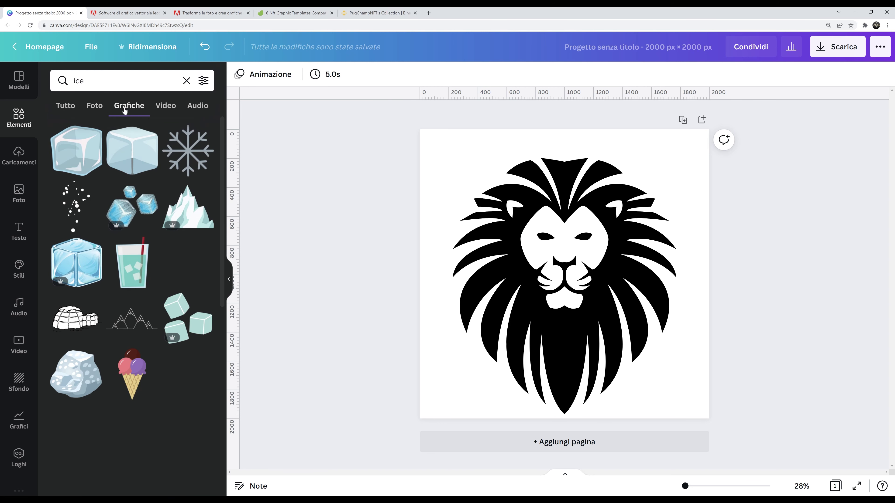
Try a small ice cube over the lion's left-hand eye and delete it again.
drag(132, 151, 520, 233)
drag(609, 309, 554, 266)
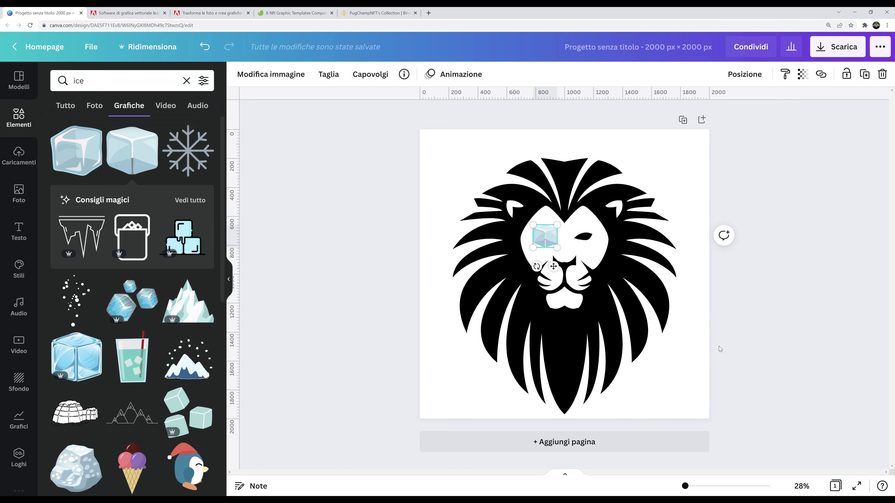
key(Delete)
Search the graphics for benda and look through the results for something to cover the lion's eye.
click(85, 80)
key(ctrl+a)
text(benda)
key(Return)
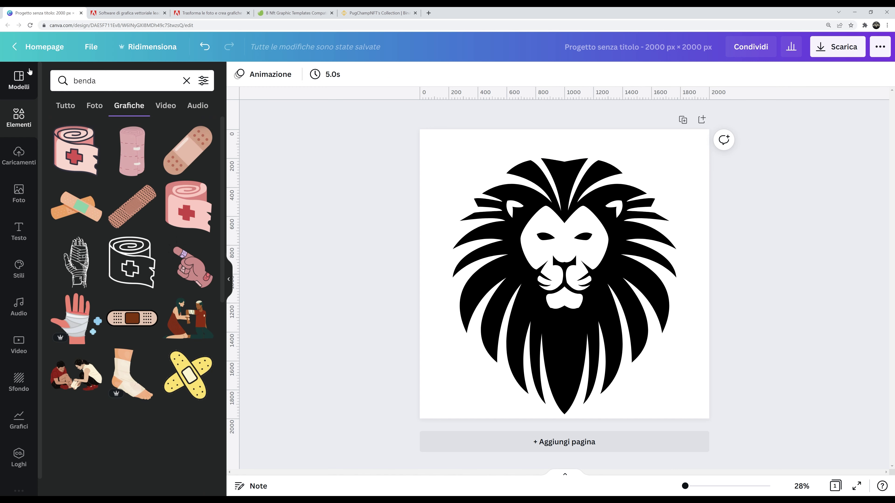
scroll(161, 242, down, 8)
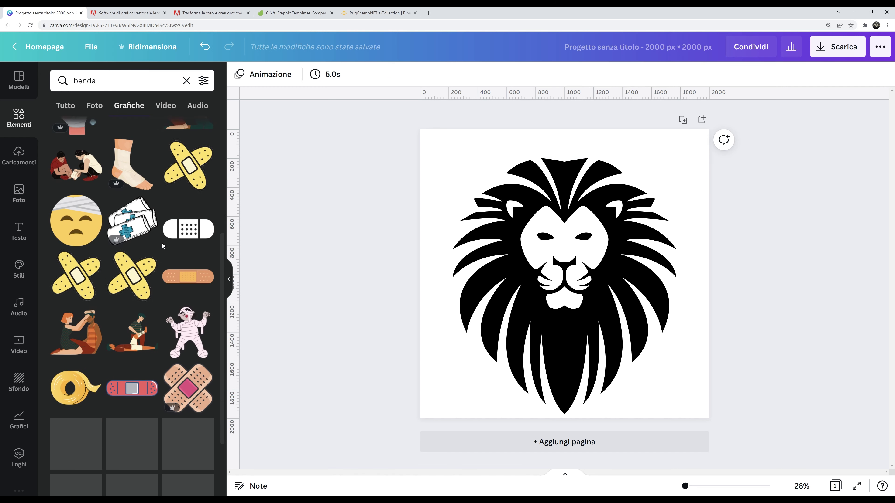
scroll(187, 346, down, 5)
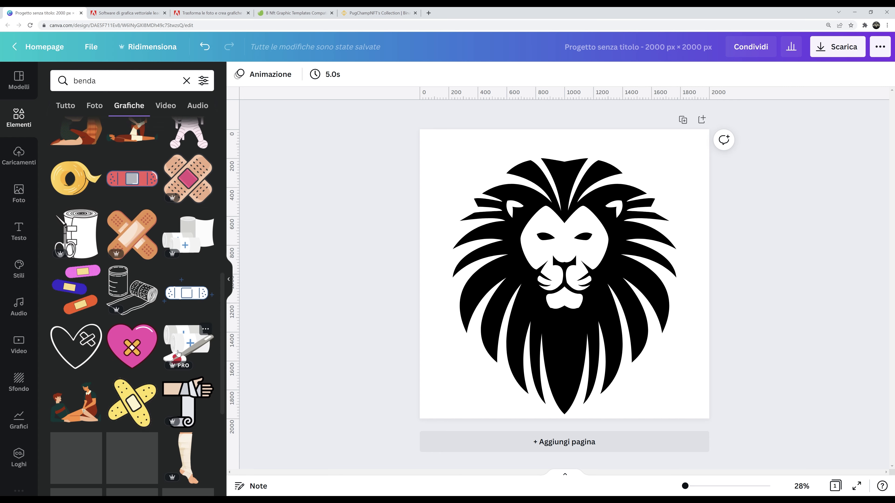
scroll(177, 347, down, 4)
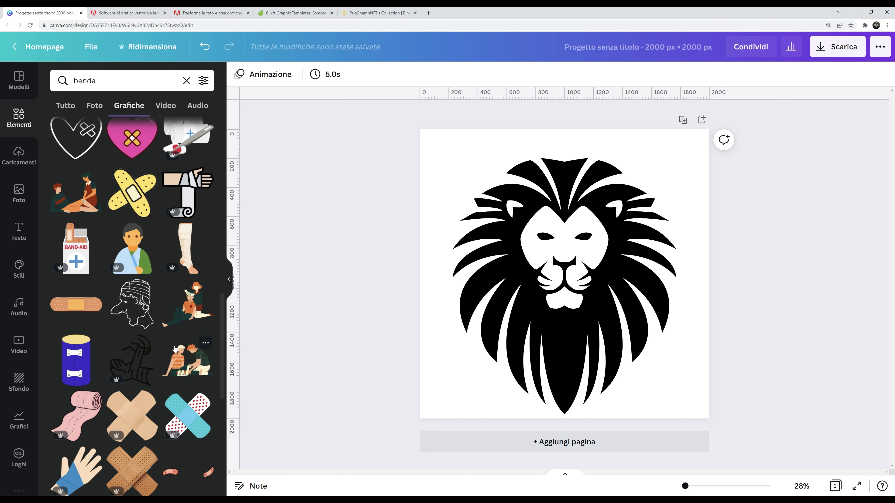
scroll(176, 347, down, 8)
scroll(169, 356, down, 4)
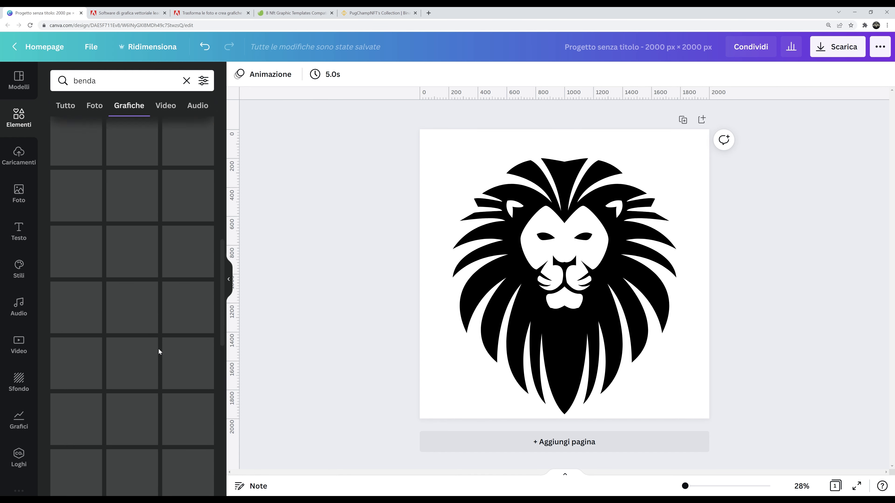
Refine the graphics search to benda occhio.
drag(96, 81, 81, 84)
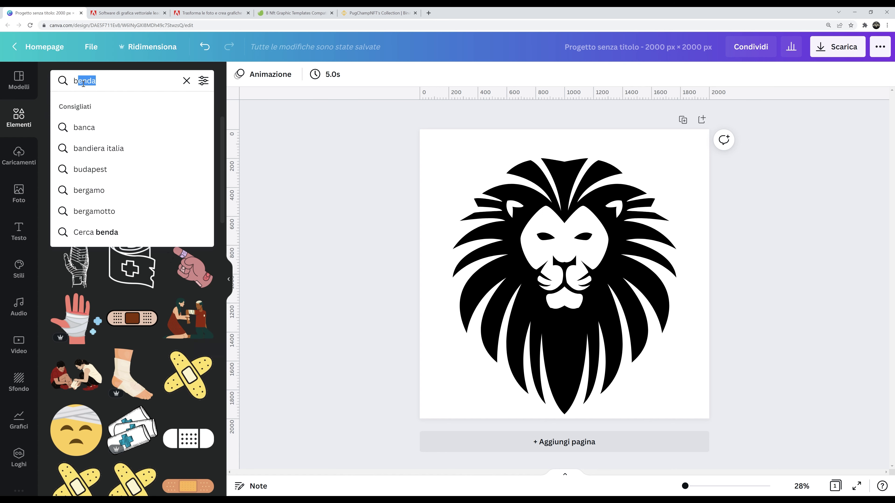
text(benda occhio)
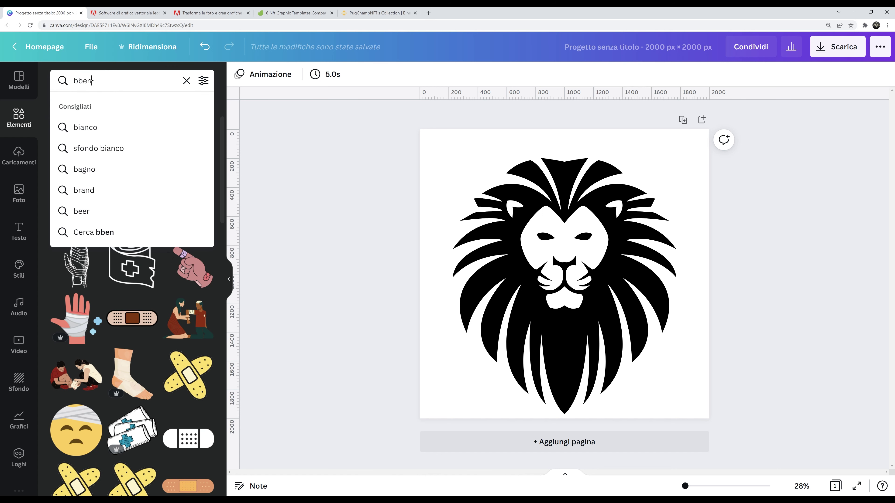
key(Return)
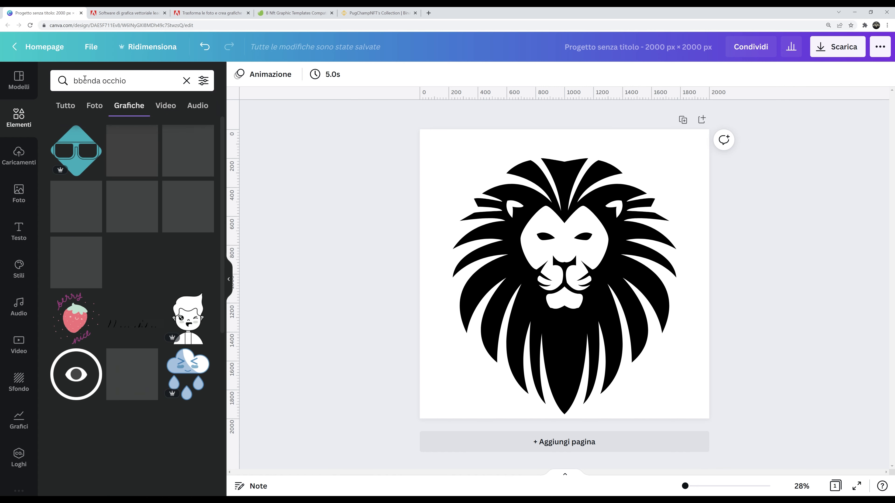
click(78, 80)
key(BackSpace)
key(Return)
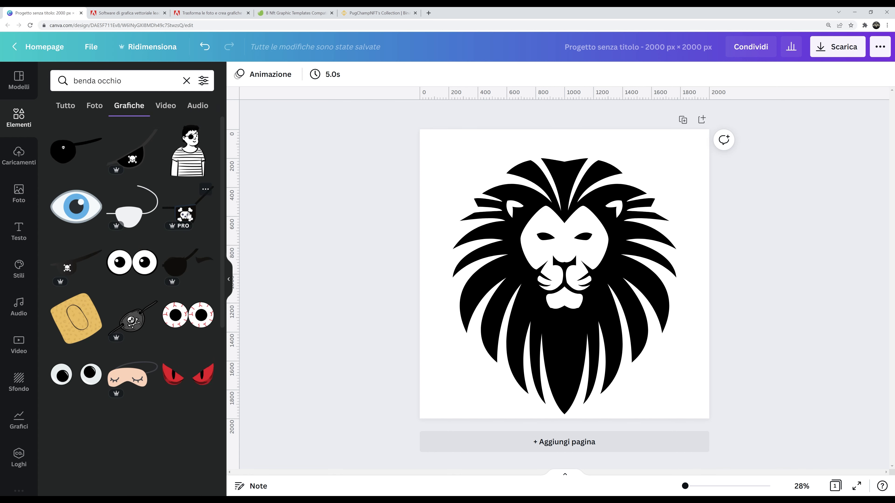
Try a black skull eye patch, scaled down, over the lion's right-hand eye and delete it again.
drag(202, 209, 586, 224)
drag(557, 259, 590, 241)
drag(612, 204, 598, 219)
drag(585, 239, 589, 237)
click(696, 230)
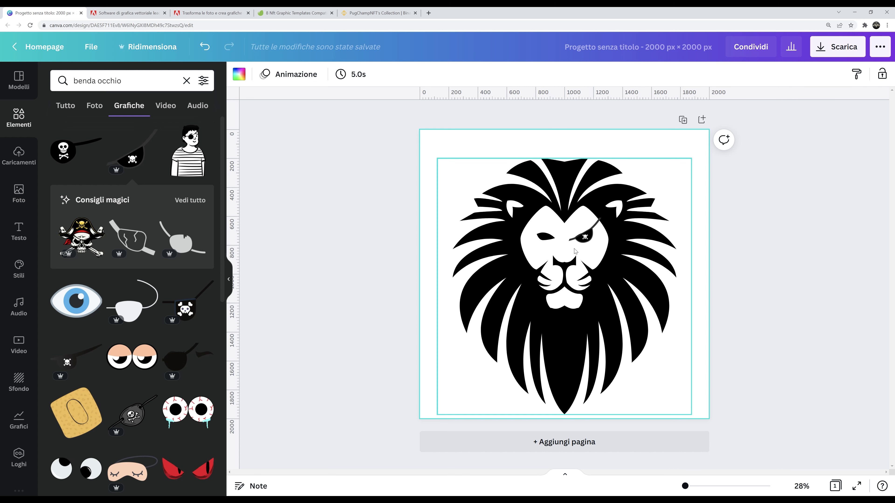
click(596, 235)
key(Delete)
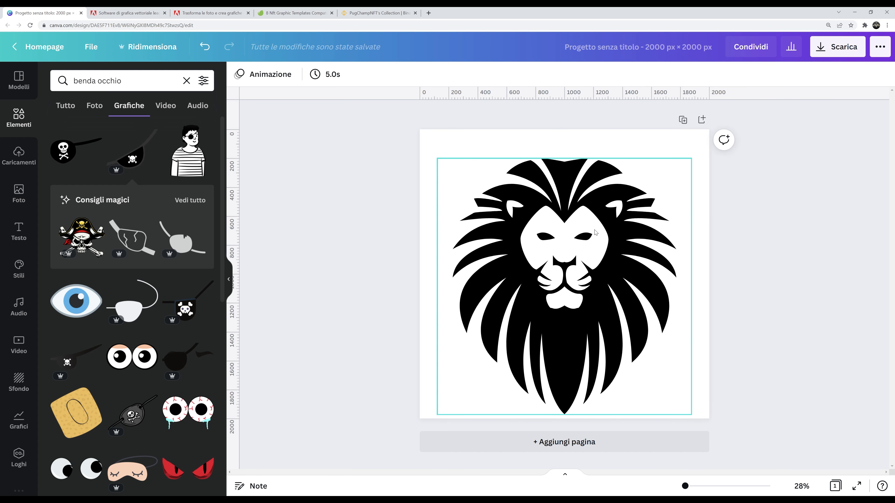
Change the page background behind the lion from the default colours to the deep violet-blue swatch.
click(477, 167)
click(238, 76)
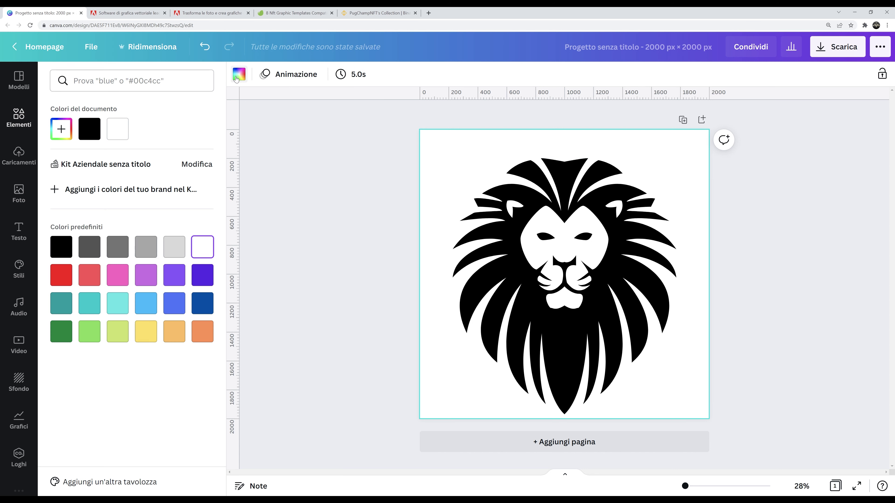
click(207, 276)
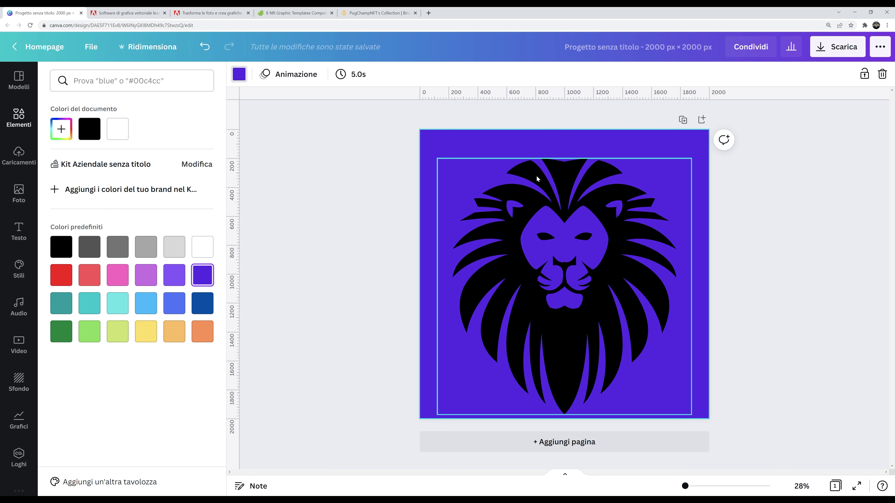
click(392, 186)
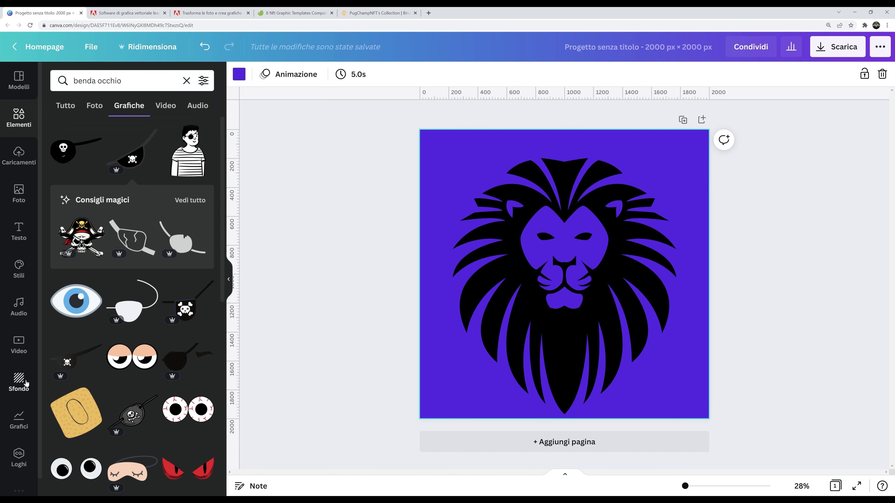
Try the round skull eye patch, scaled down, over the lion's face and delete it again.
drag(73, 153, 565, 223)
drag(779, 190, 610, 229)
key(Delete)
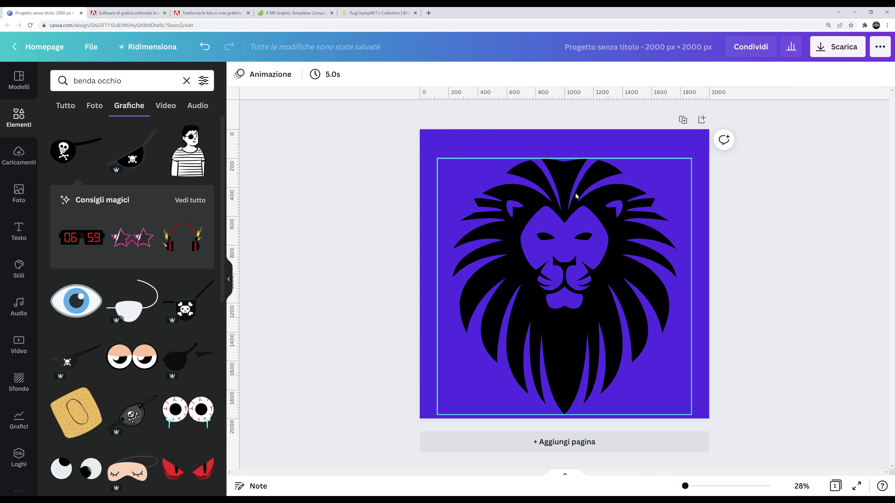
Download the lion design as a PNG image at 2000 × 2000 px.
click(840, 49)
click(823, 123)
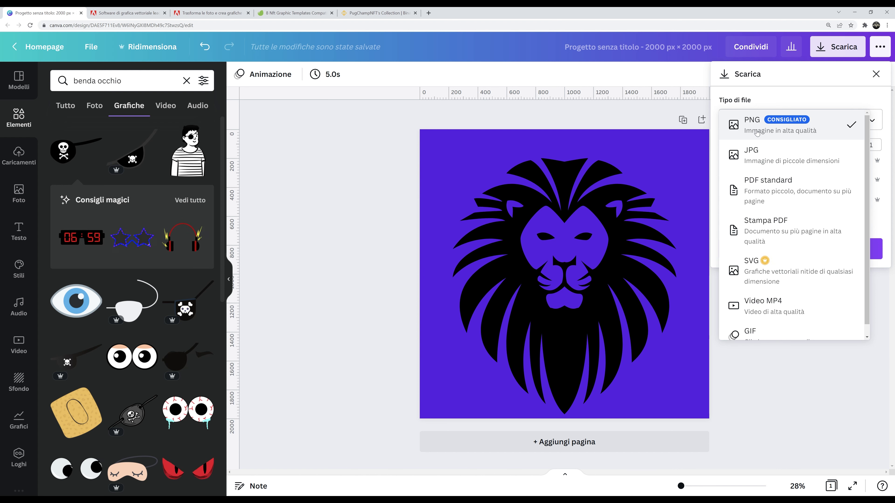
click(784, 127)
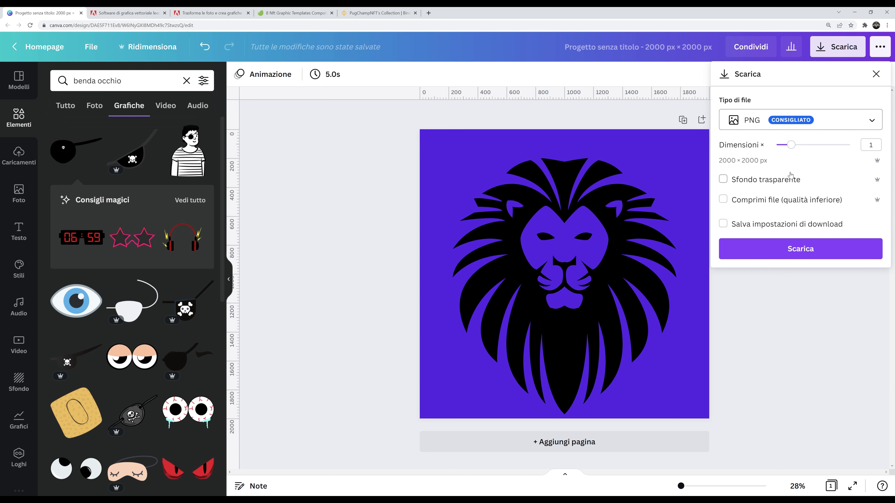
click(815, 251)
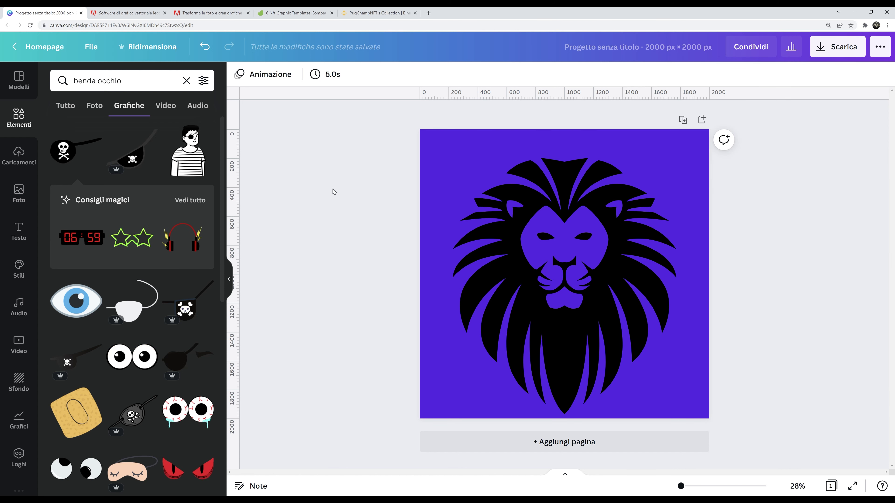
Examine how the PugChampNFT collection on Binance NFT varies backgrounds and accessories, and return to the Canva design.
click(377, 12)
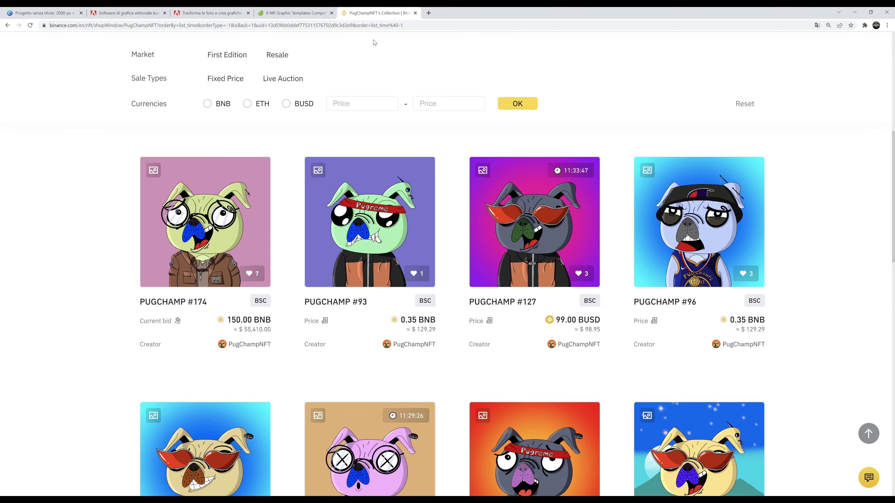
scroll(328, 262, up, 5)
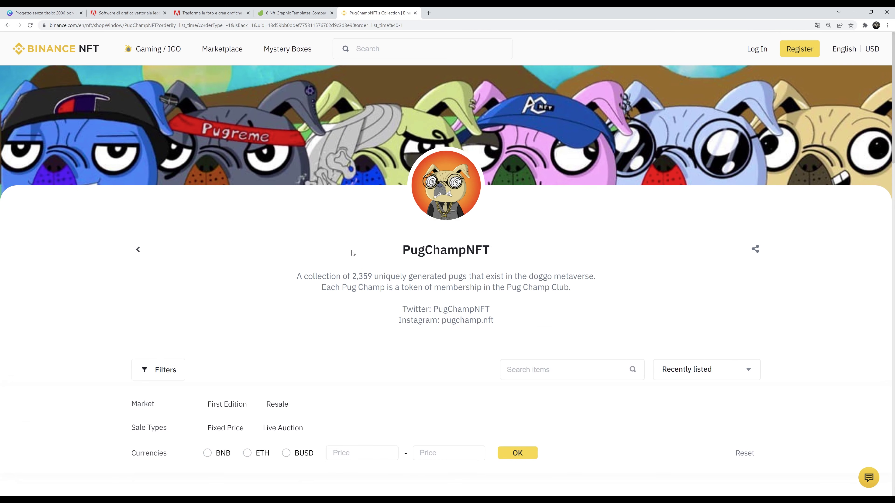
scroll(344, 348, down, 4)
scroll(531, 333, up, 4)
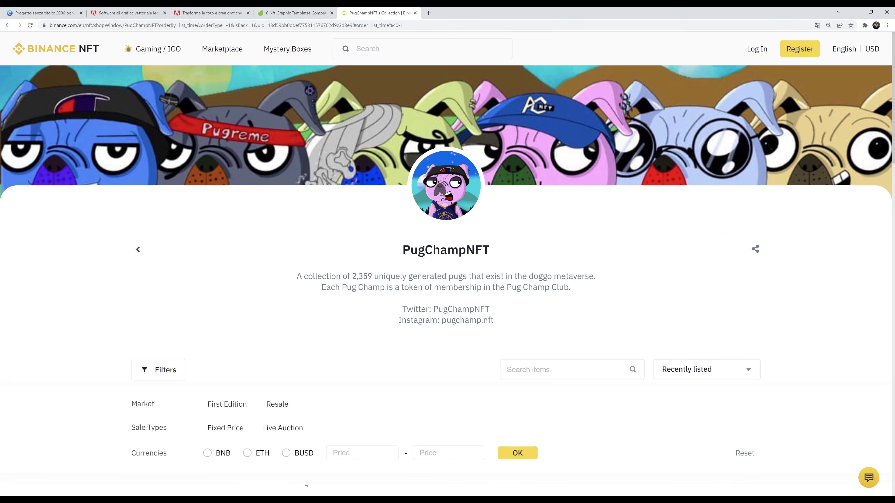
scroll(314, 377, down, 7)
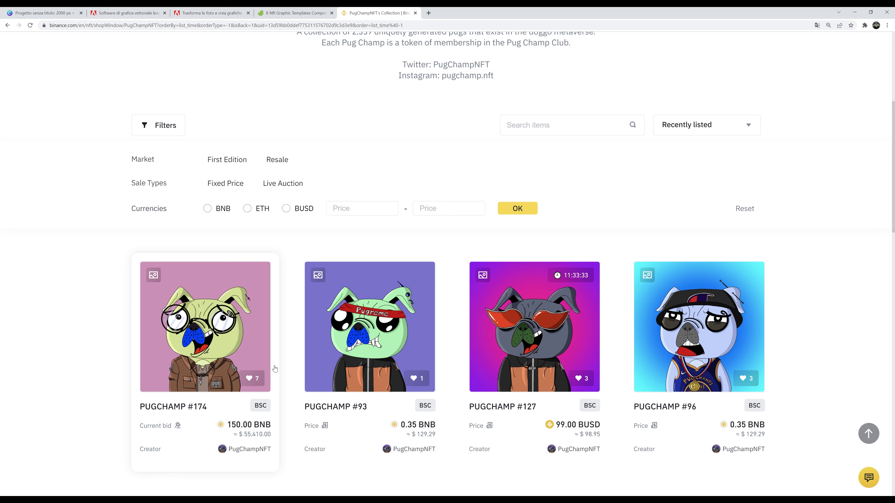
scroll(398, 271, up, 4)
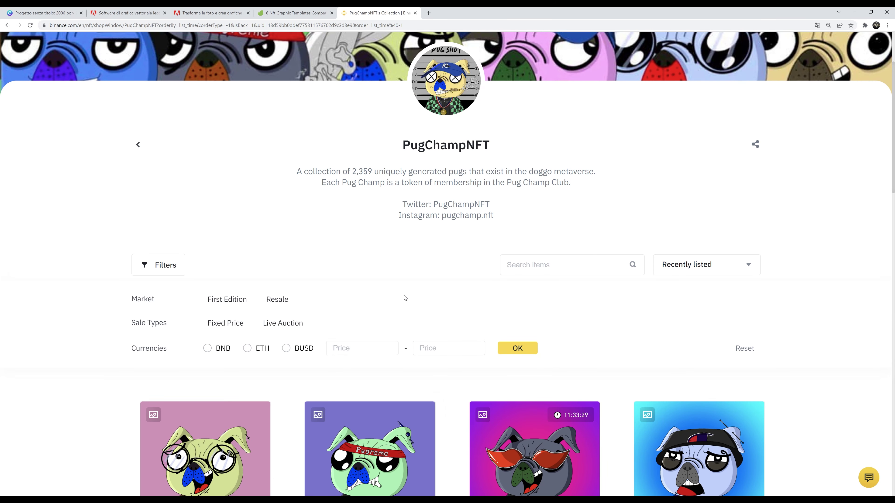
scroll(404, 298, down, 5)
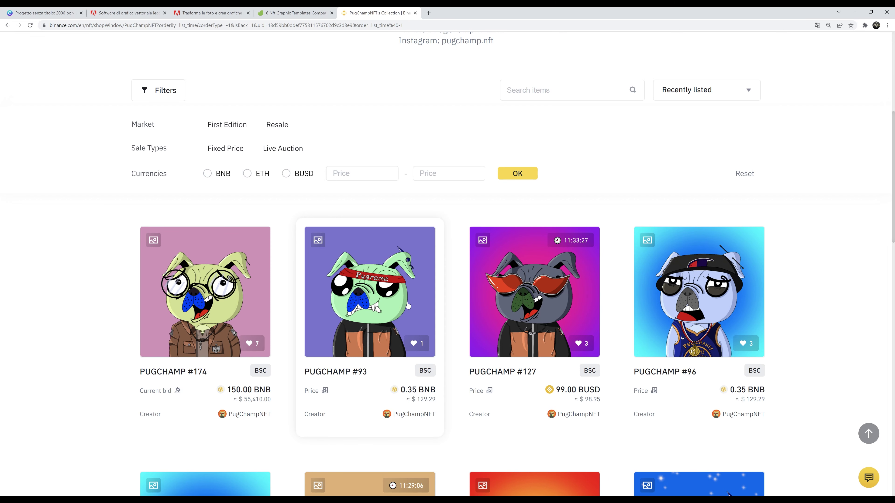
scroll(375, 332, up, 2)
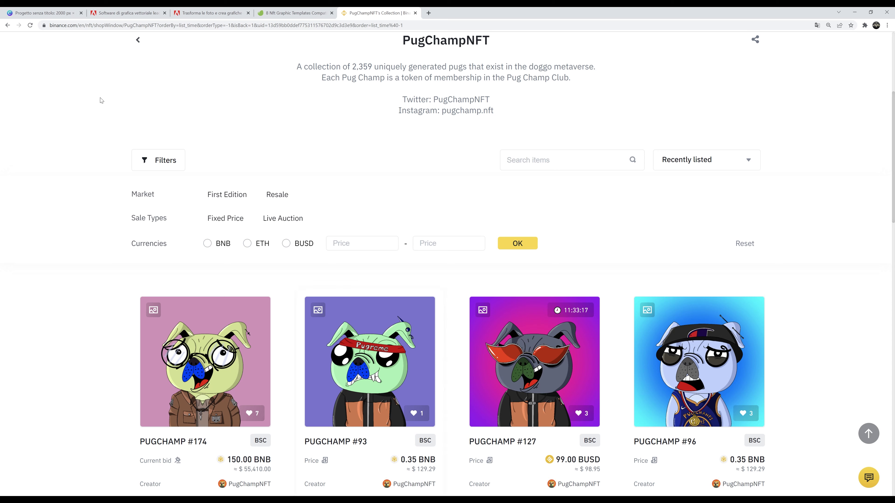
click(42, 13)
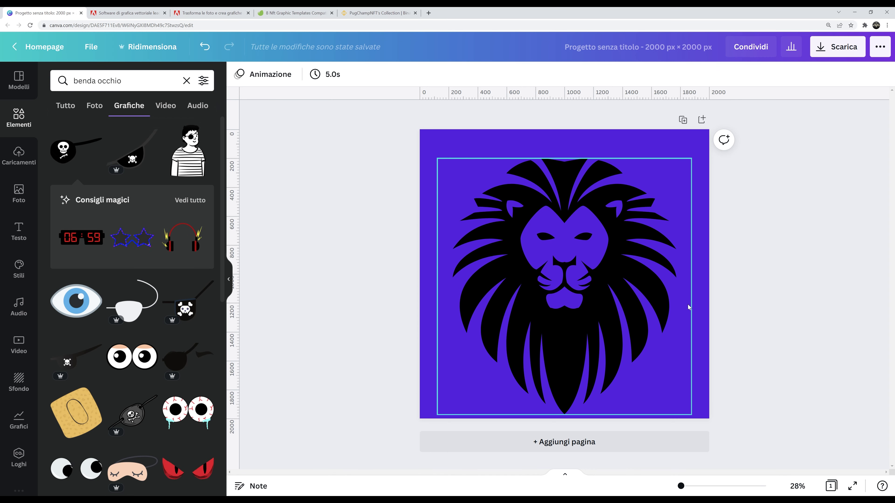